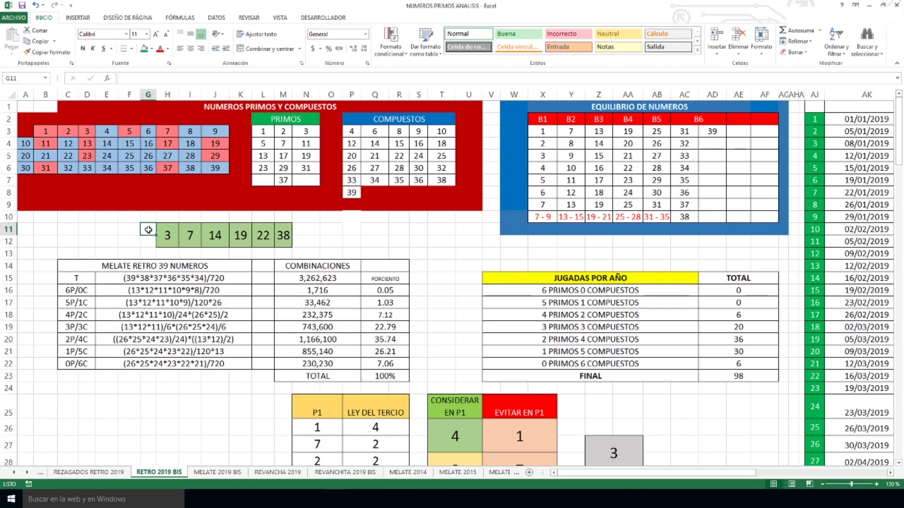
Step: Go through the six drawn numbers 3, 7, 14, 19, 22 and 38 in row 11 one by one
left_click(166, 234)
left_click(191, 236)
left_click(214, 239)
left_click(237, 243)
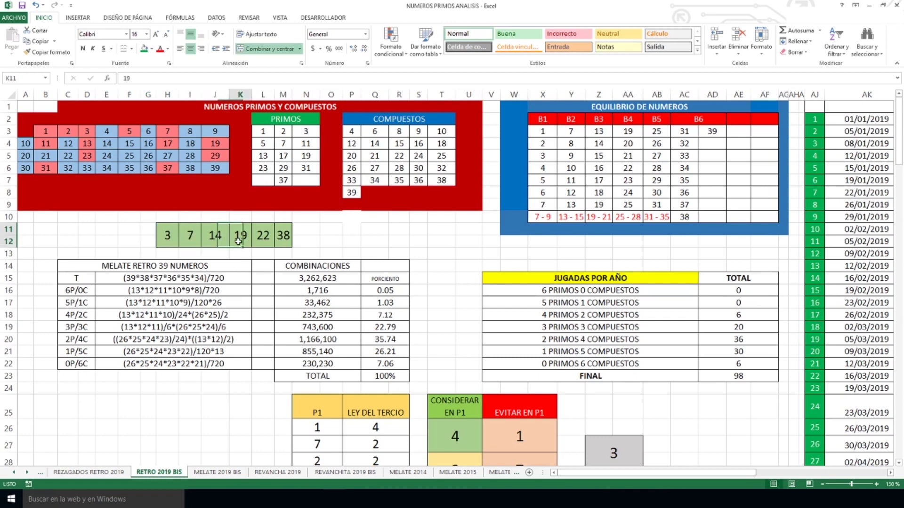
left_click(259, 242)
left_click(283, 243)
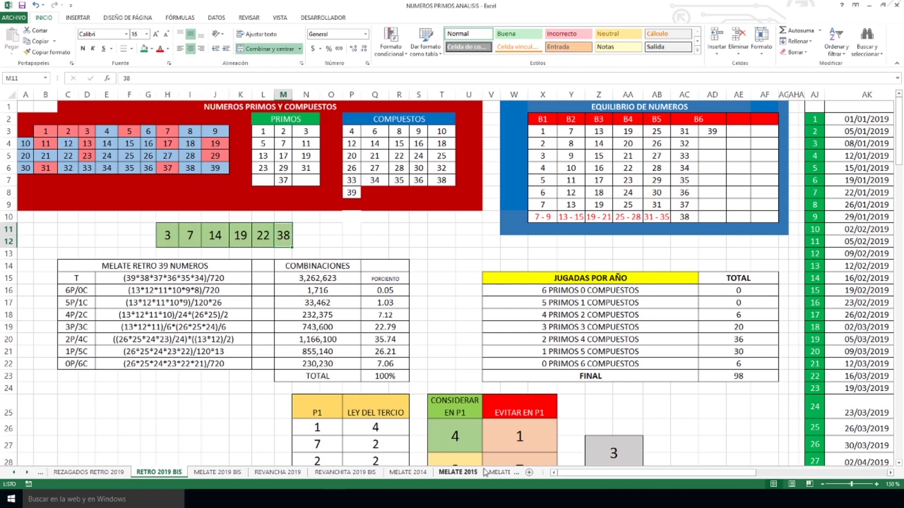
Step: Find the 07/12/2019 draw in the results list and check its six numbers and its prime/composite mark
left_click_drag(588, 472, 700, 472)
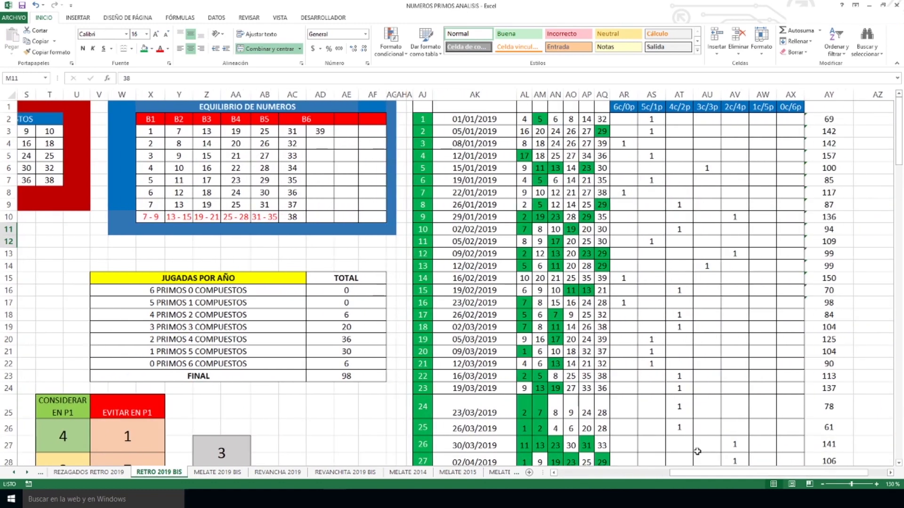
scroll(649, 332, "down", 3)
scroll(648, 332, "down", 20)
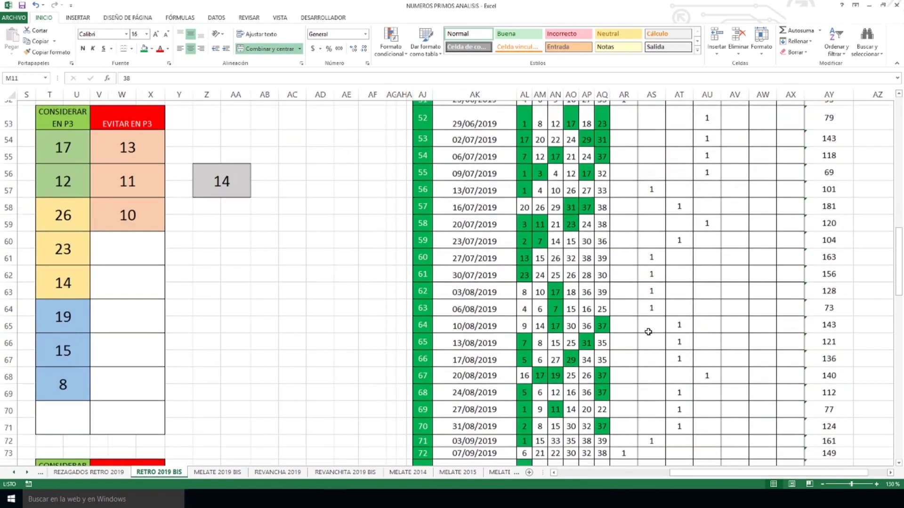
scroll(648, 332, "down", 3)
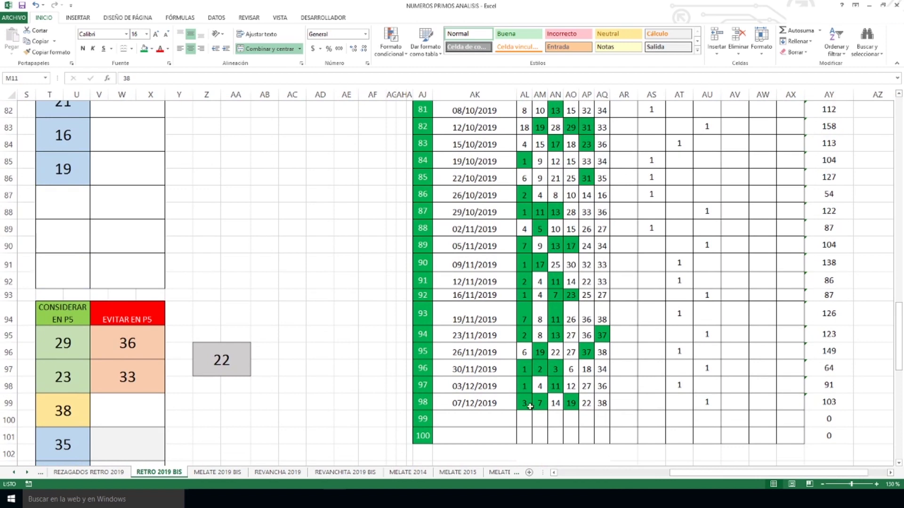
left_click_drag(530, 403, 595, 403)
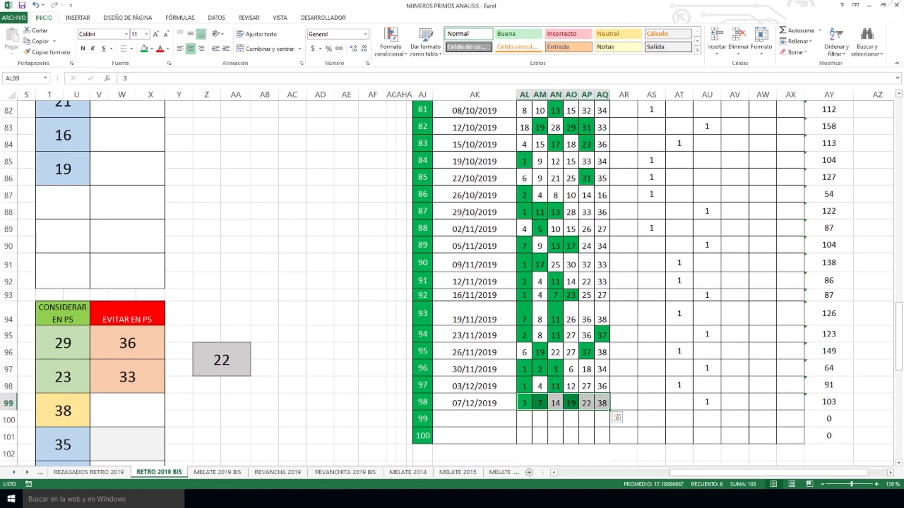
left_click(707, 403)
Step: Check the 3 PRIMOS 3 COMPUESTOS total in the JUGADAS POR AÑO table
scroll(351, 294, "up", 16)
scroll(351, 294, "up", 11)
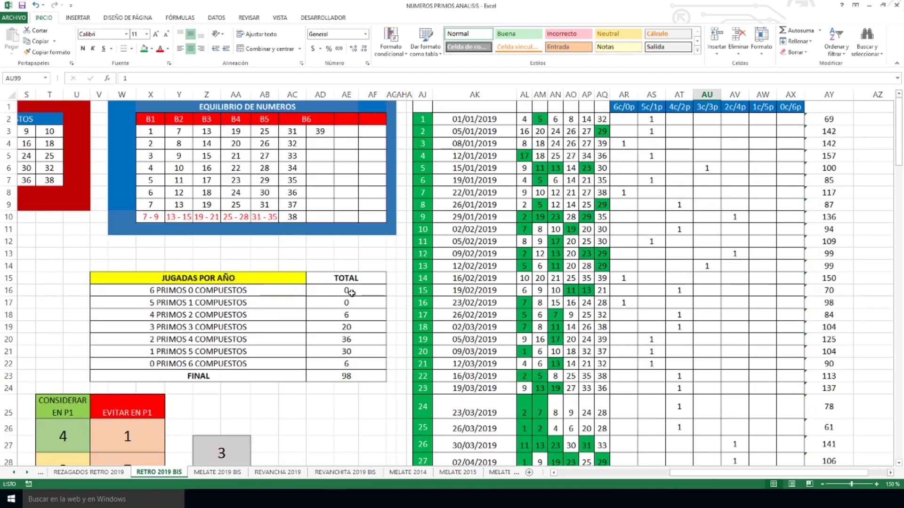
left_click(356, 329)
Step: Point out the empty rows for draws 99 and 100 at the end of the results list
scroll(533, 356, "down", 20)
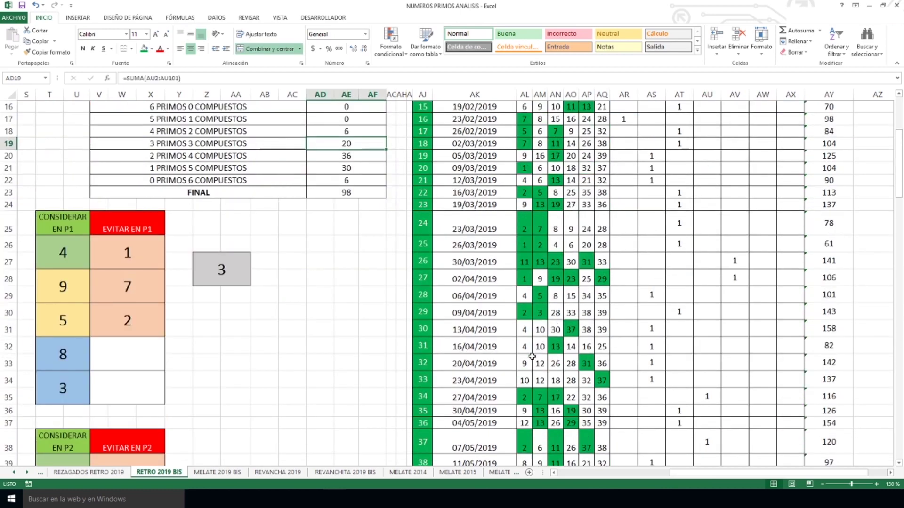
left_click_drag(476, 217, 541, 230)
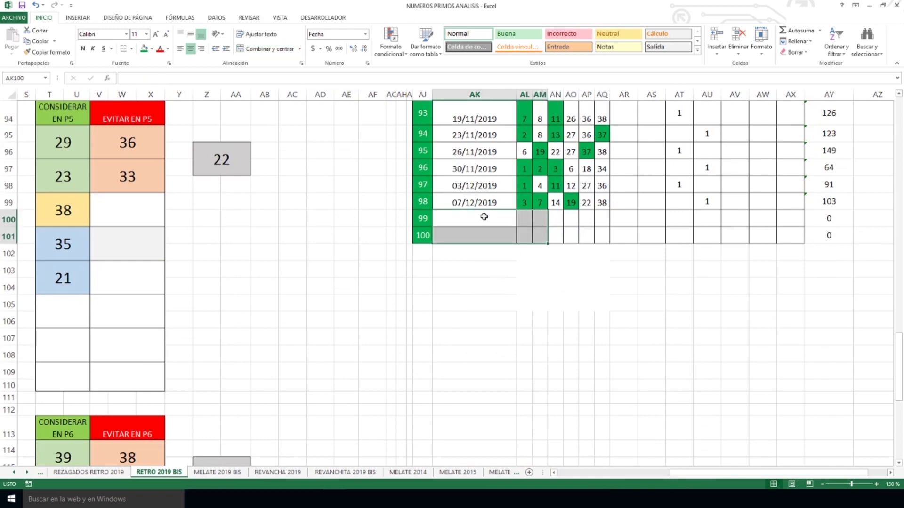
left_click(583, 236)
left_click(484, 220)
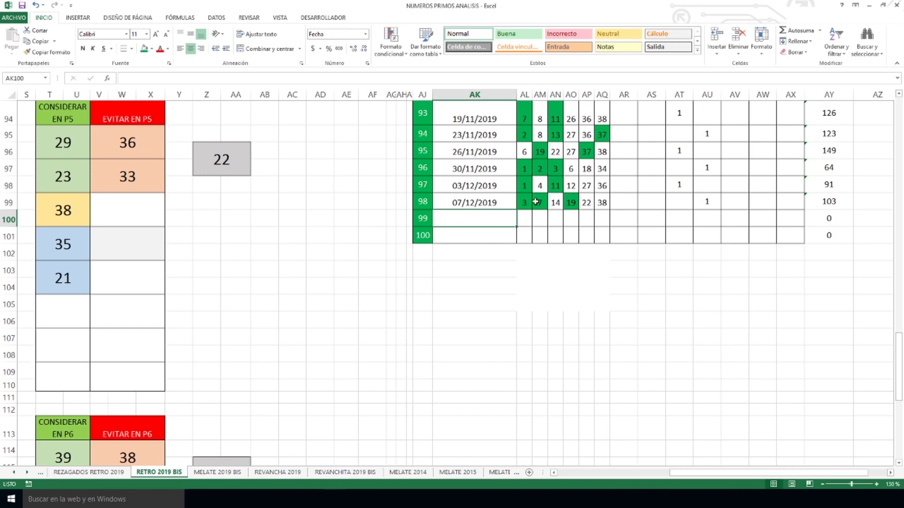
Step: Return to the 3 PRIMOS 3 COMPUESTOS yearly total and view it alongside the MELATE RETRO combinations table
scroll(405, 235, "up", 20)
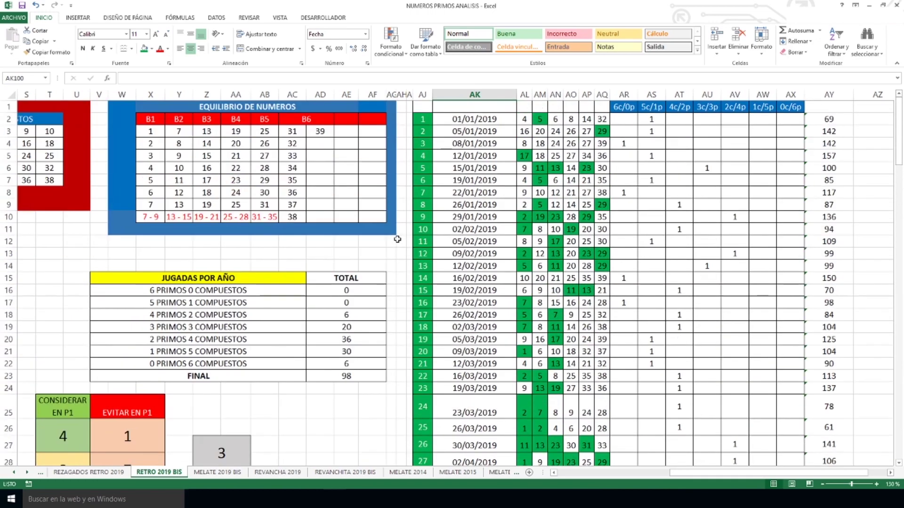
left_click(359, 329)
left_click_drag(746, 474, 686, 481)
scroll(689, 445, "left", 5)
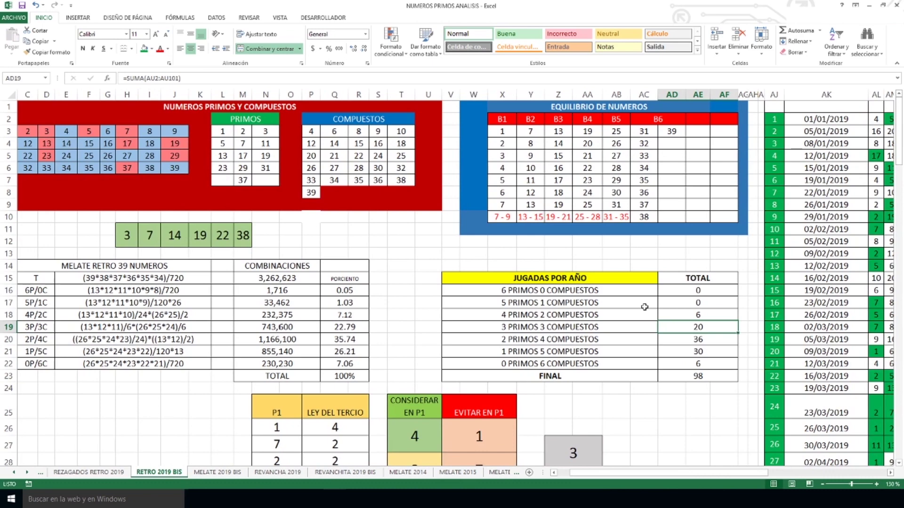
Step: Compare the drawn P1 number 3 with its entry in the CONSIDERAR EN P1 list
scroll(644, 307, "down", 6)
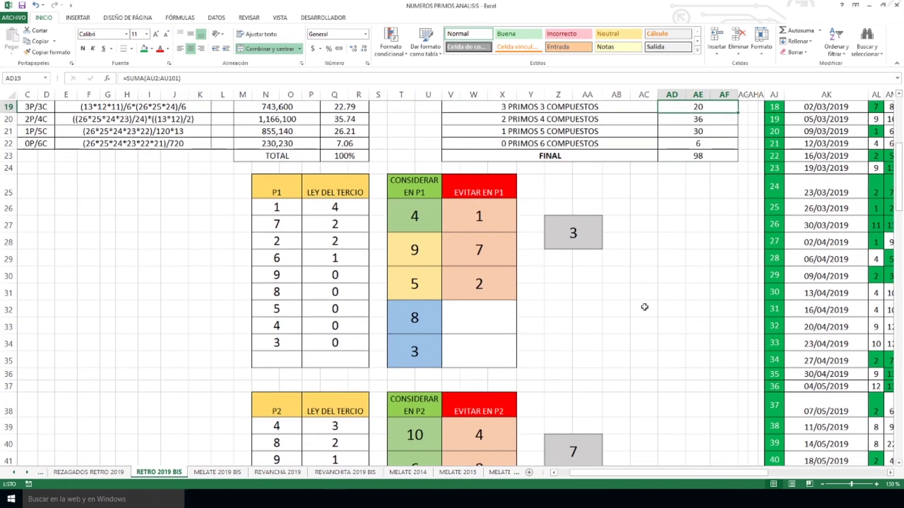
scroll(640, 306, "down", 1)
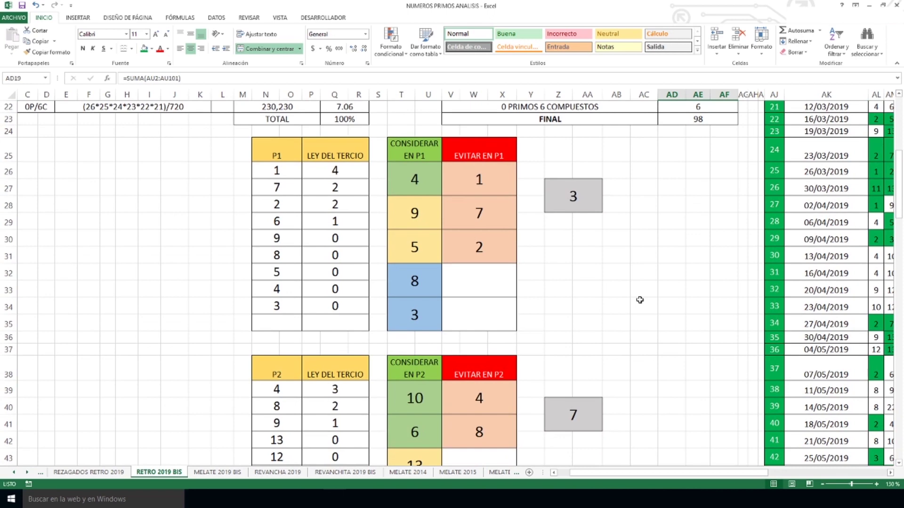
left_click(598, 212)
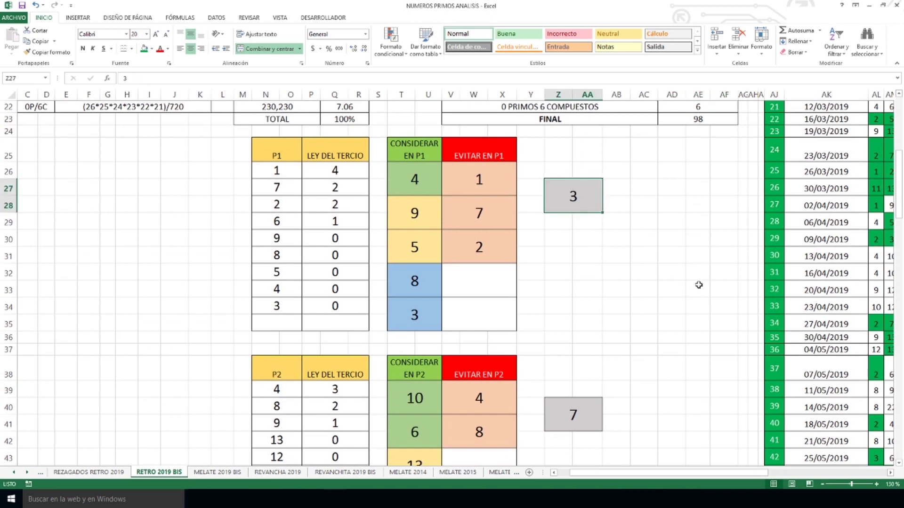
left_click(436, 316)
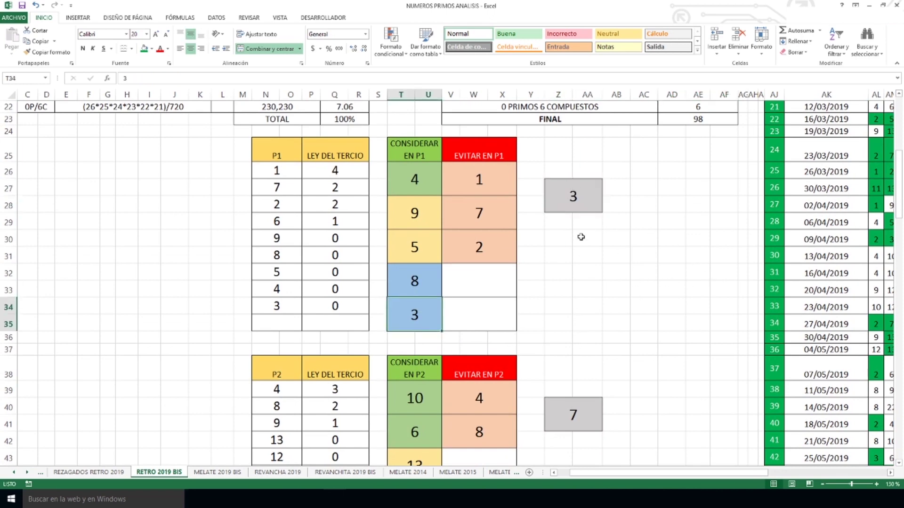
left_click(580, 192)
mouse_move(580, 192)
left_mouse_down()
mouse_move(414, 313)
mouse_move(575, 196)
left_mouse_up()
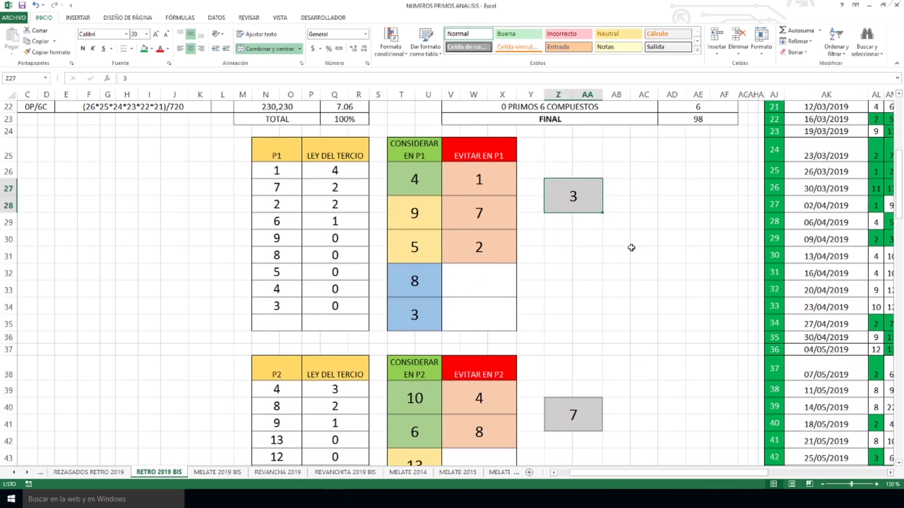
Step: Compare the drawn P2 number 7 with its entry in the CONSIDERAR EN P2 list
scroll(669, 220, "down", 5)
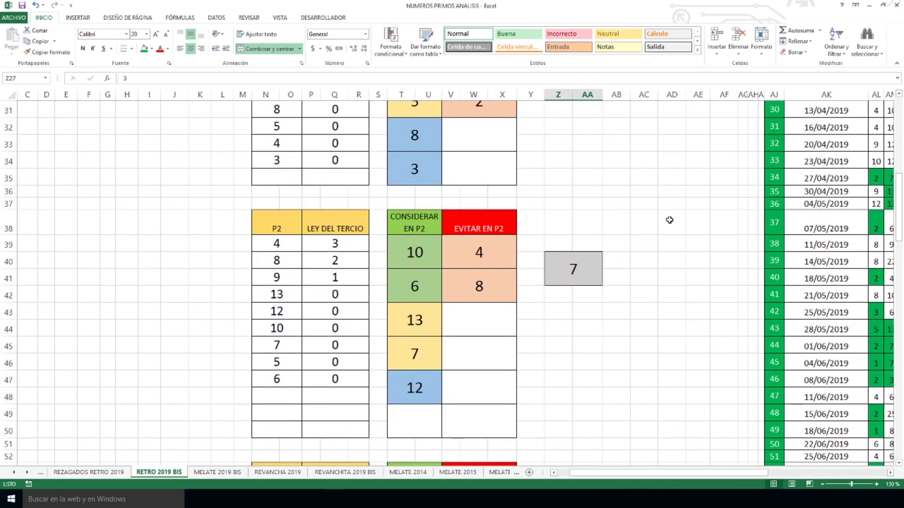
left_click(583, 173)
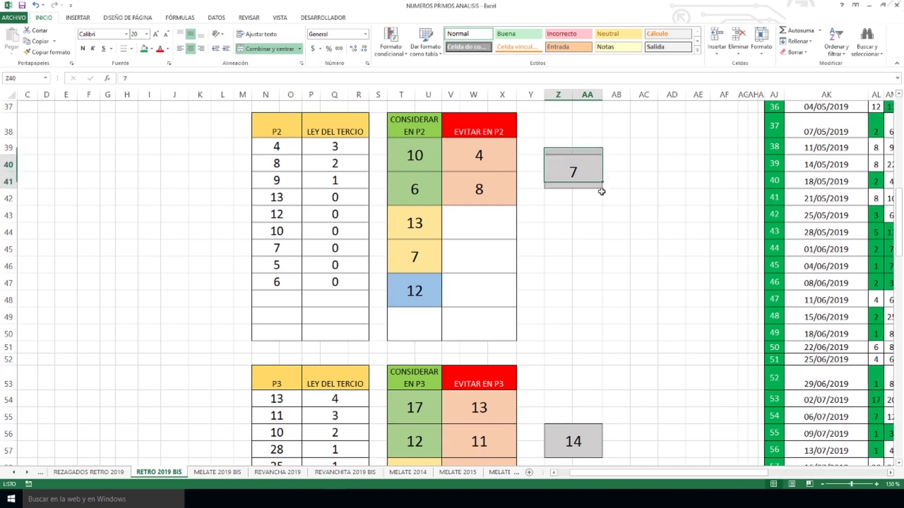
left_click(424, 255)
left_click(572, 173)
left_click(412, 252)
left_click(563, 171)
left_click(431, 248)
left_click(564, 182)
Step: Compare the drawn P3 number 14 with its entry in the CONSIDERAR EN P3 list
scroll(700, 295, "down", 4)
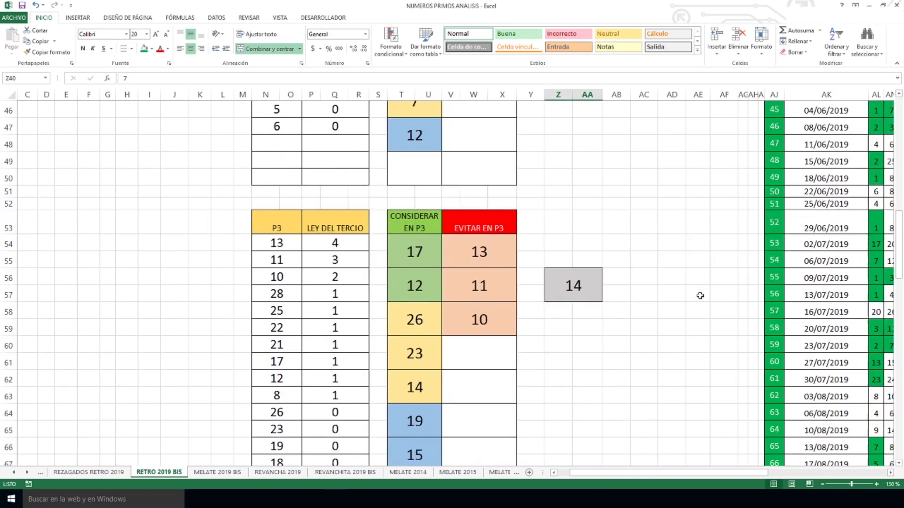
left_click(567, 236)
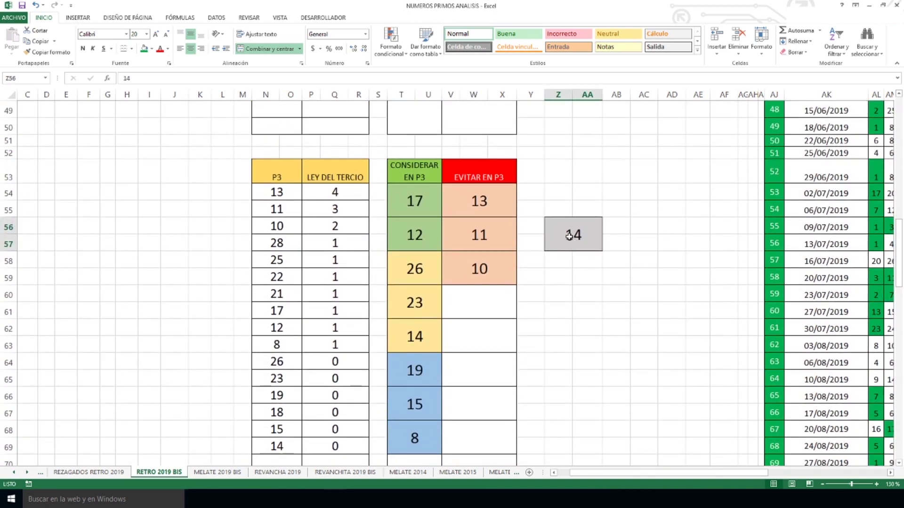
left_click(421, 337)
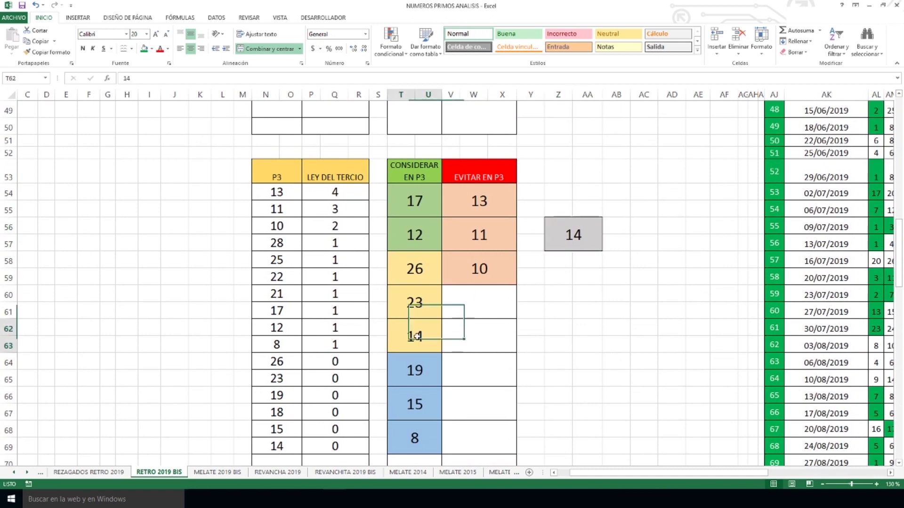
left_click(577, 236)
left_click(416, 339)
left_click(579, 238)
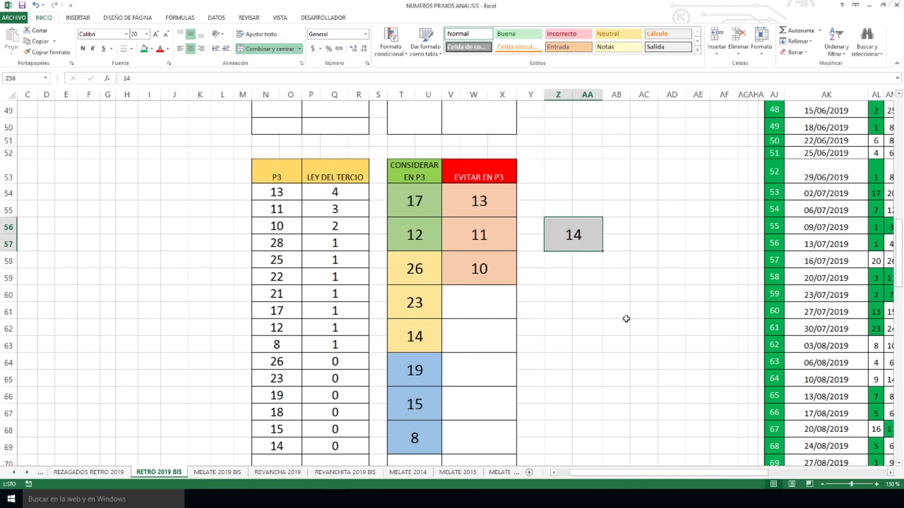
Step: Compare the drawn P4 number 19 with its entry in the CONSIDERAR EN P4 list
scroll(663, 276, "down", 4)
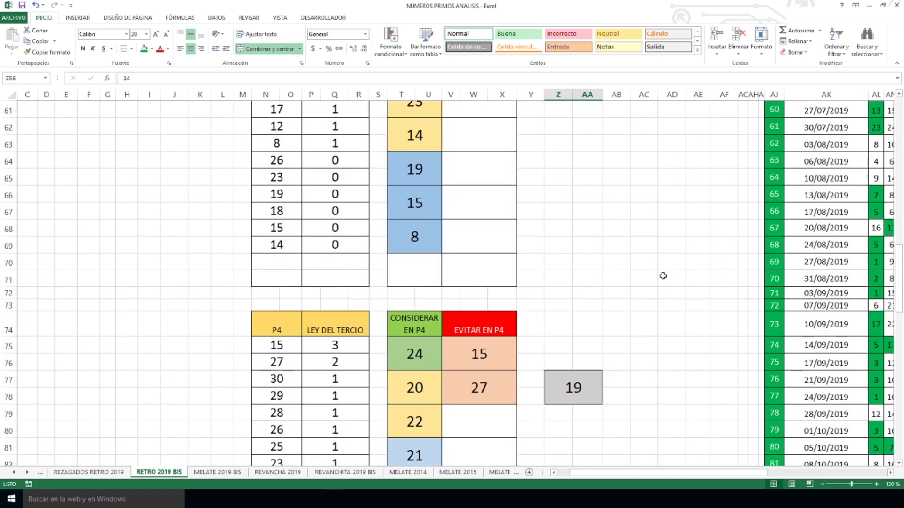
scroll(663, 276, "down", 3)
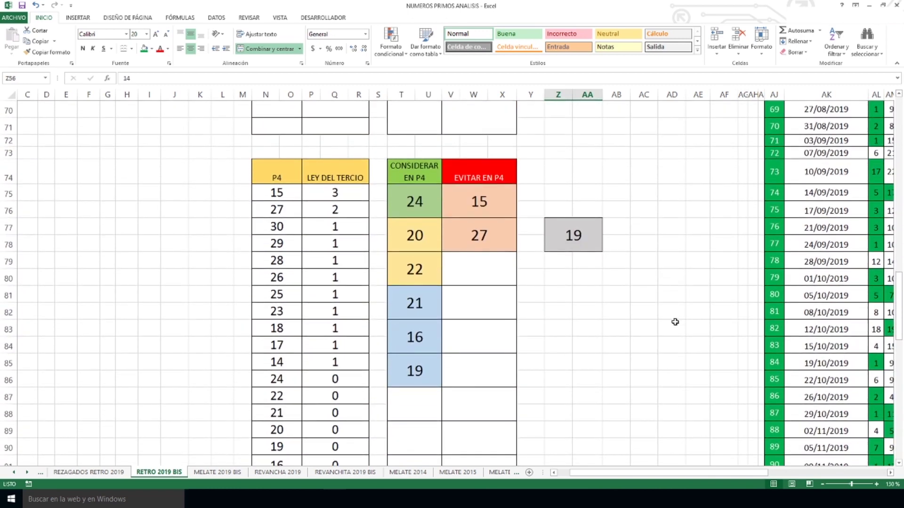
left_click(570, 237)
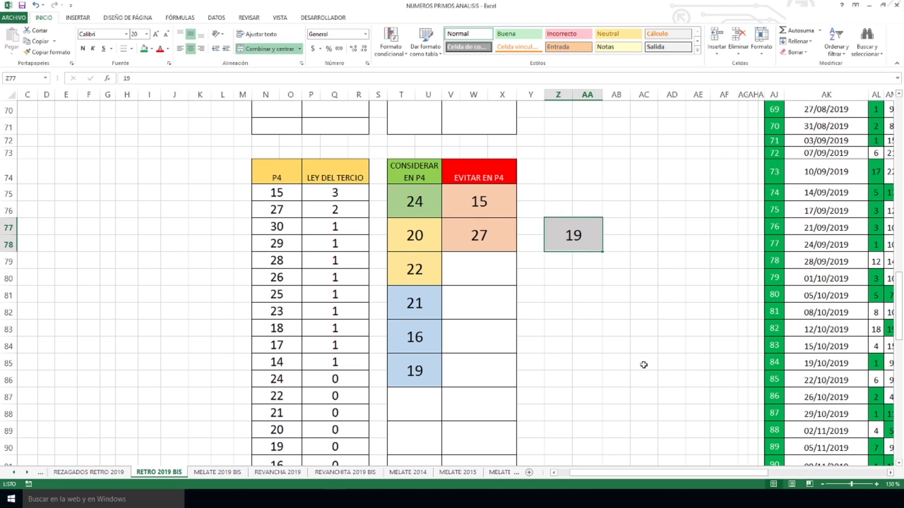
left_click(438, 360)
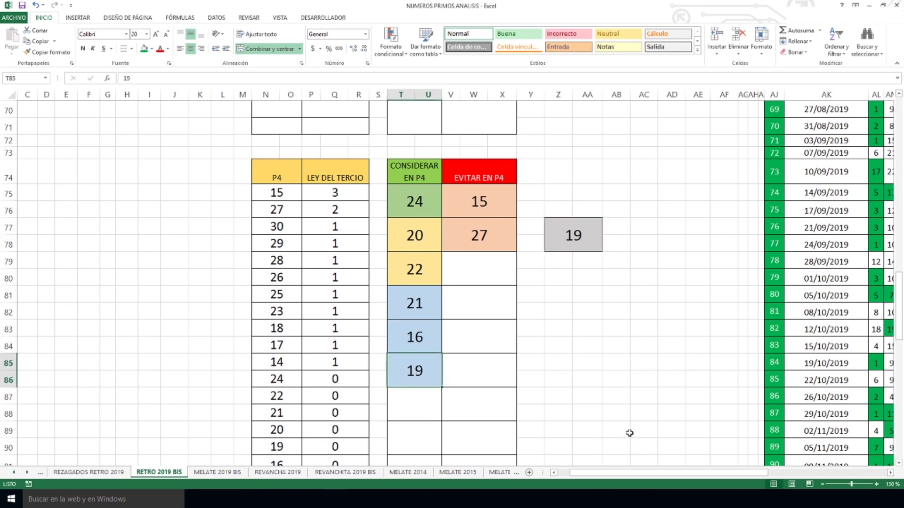
left_click(571, 240)
left_click(415, 368)
left_click(563, 234)
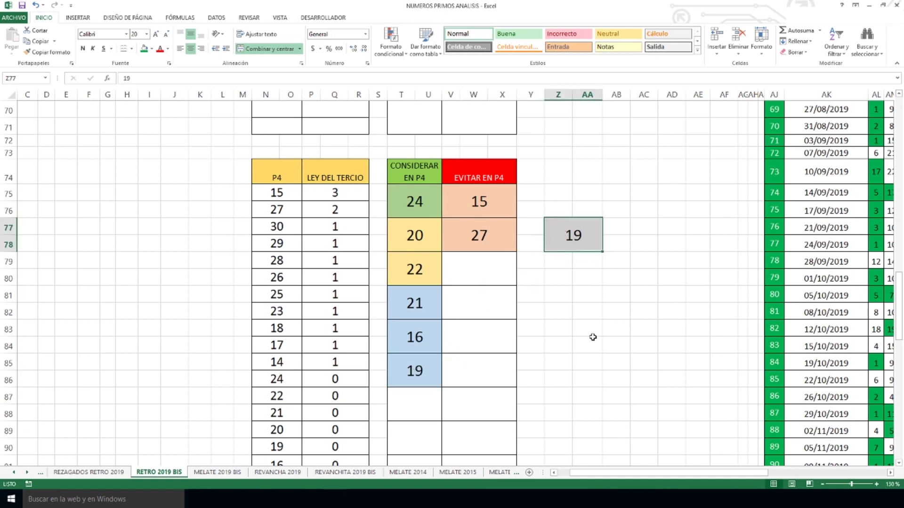
Step: Check the drawn P5 number 22 against the P5 LEY DEL TERCIO numbers and the CONSIDERAR EN P5 list
scroll(637, 343, "down", 7)
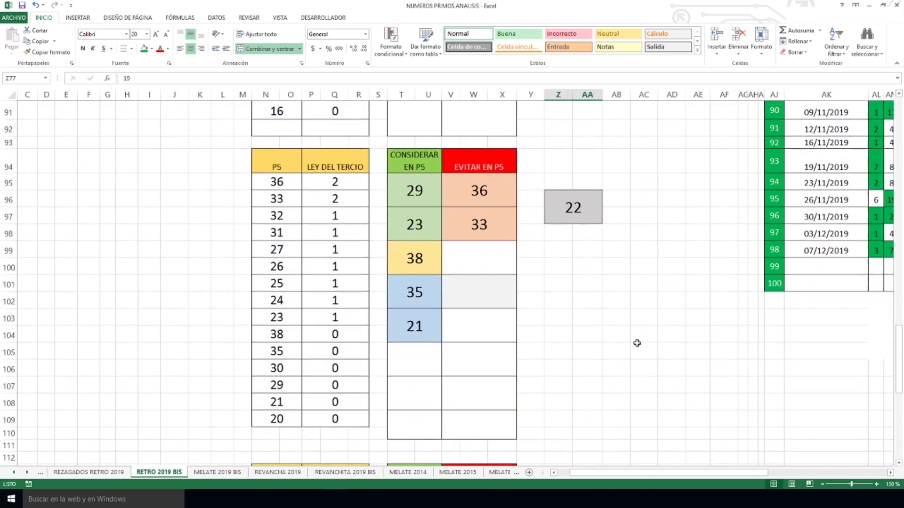
left_click(582, 210)
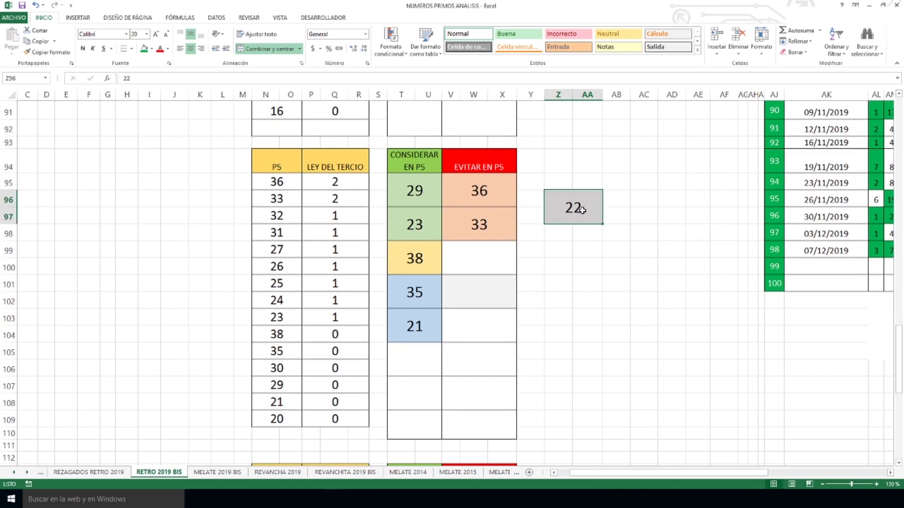
left_click_drag(266, 183, 408, 400)
left_click(564, 222)
left_click(288, 418)
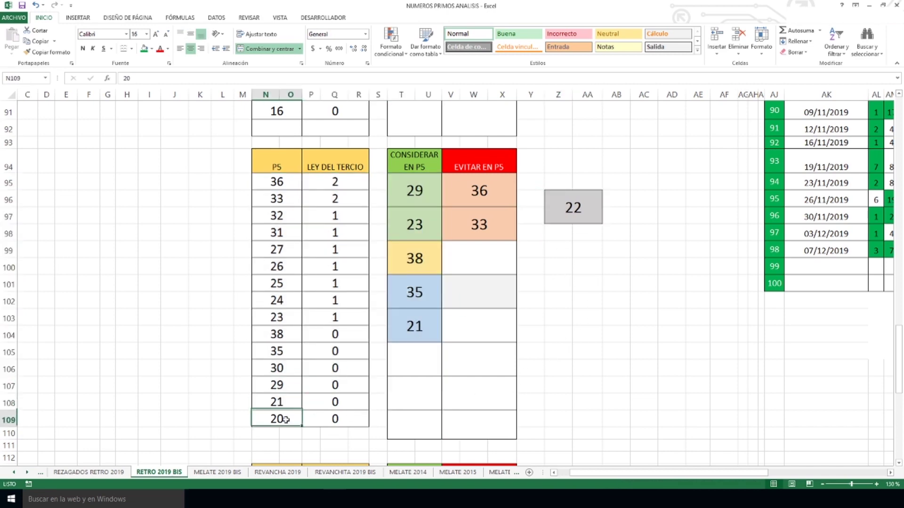
left_click(283, 403)
left_click(284, 416)
left_click(419, 329)
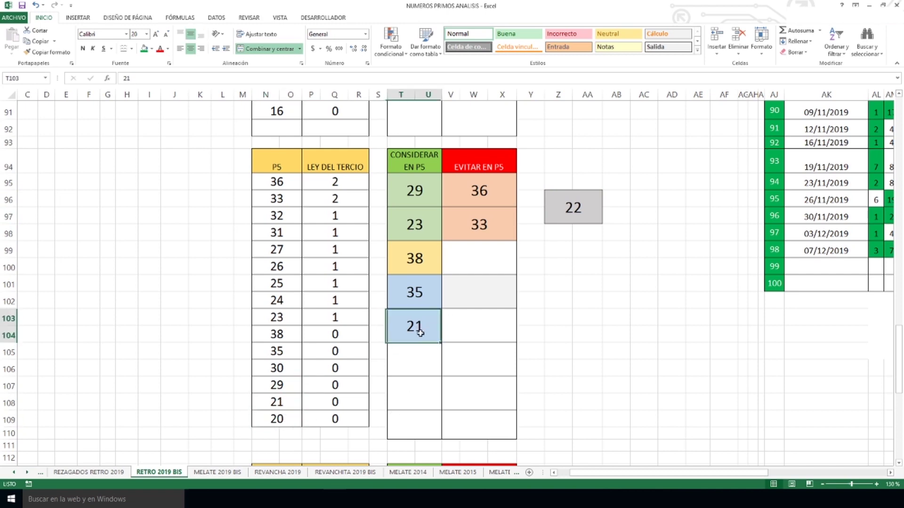
left_click(574, 208)
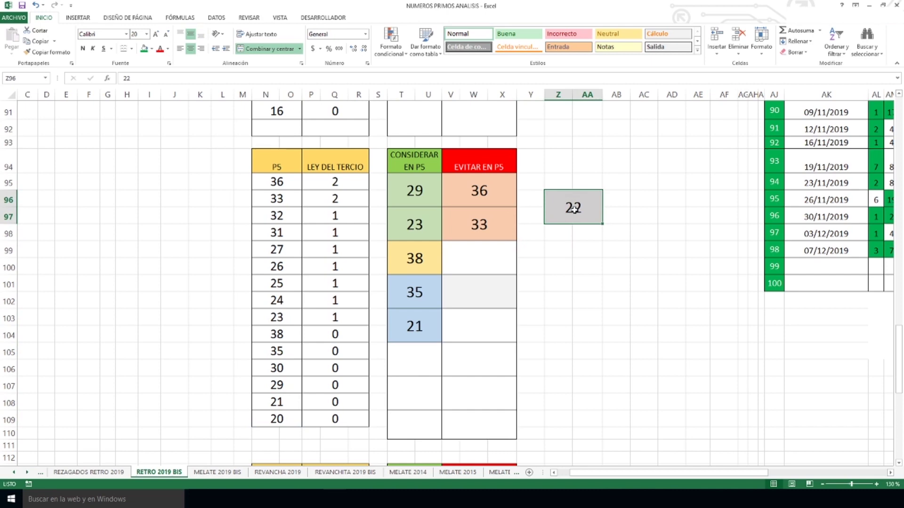
Step: Go back to the P4 block and recheck the 19 in the CONSIDERAR EN P4 list
scroll(660, 259, "up", 6)
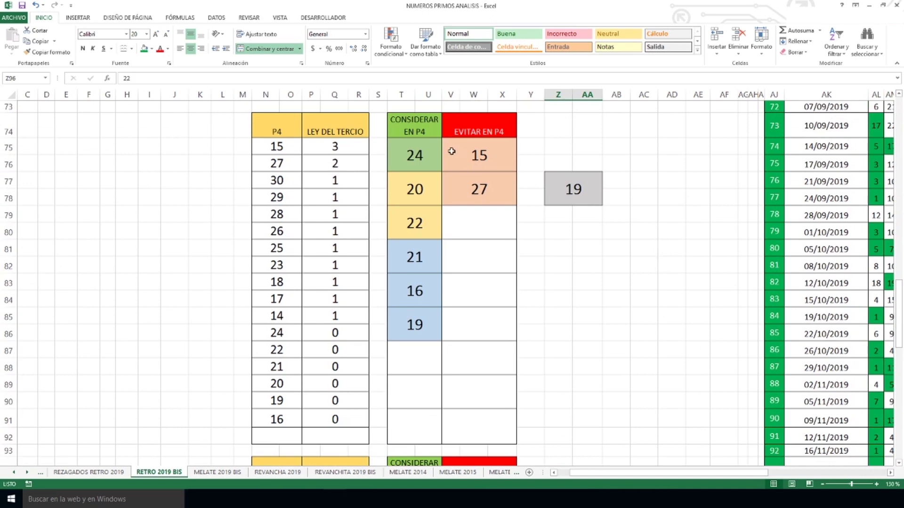
left_click(429, 325)
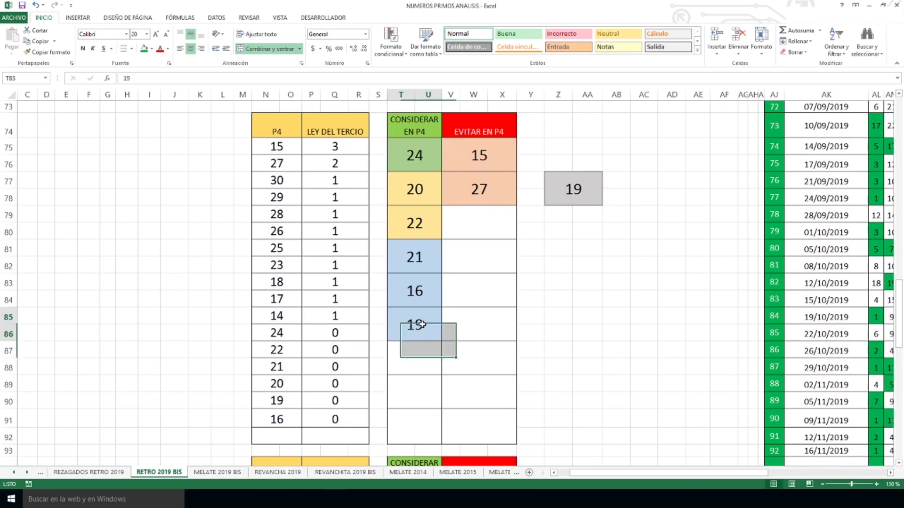
Step: Compare the drawn P4 number 19 and the drawn P5 number 22 with the 22 in the CONSIDERAR EN P4 list
left_click(568, 185)
left_click(422, 222)
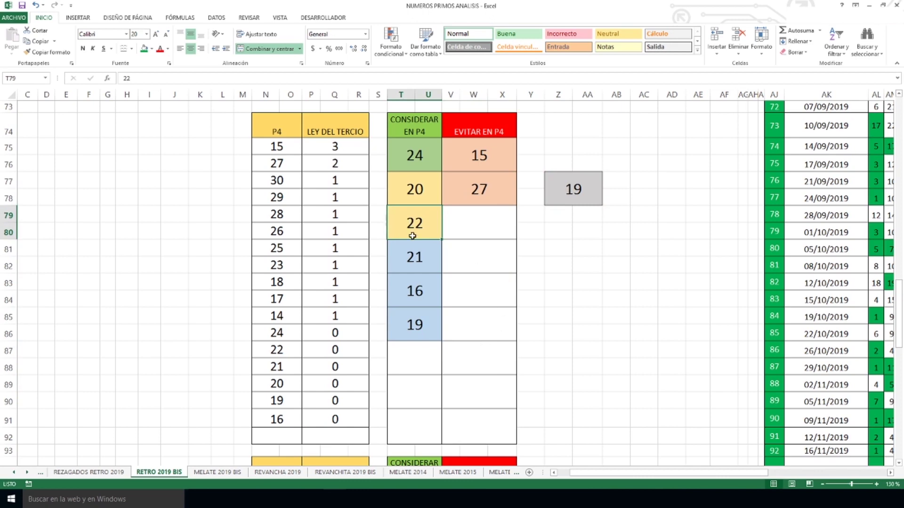
scroll(543, 237, "down", 4)
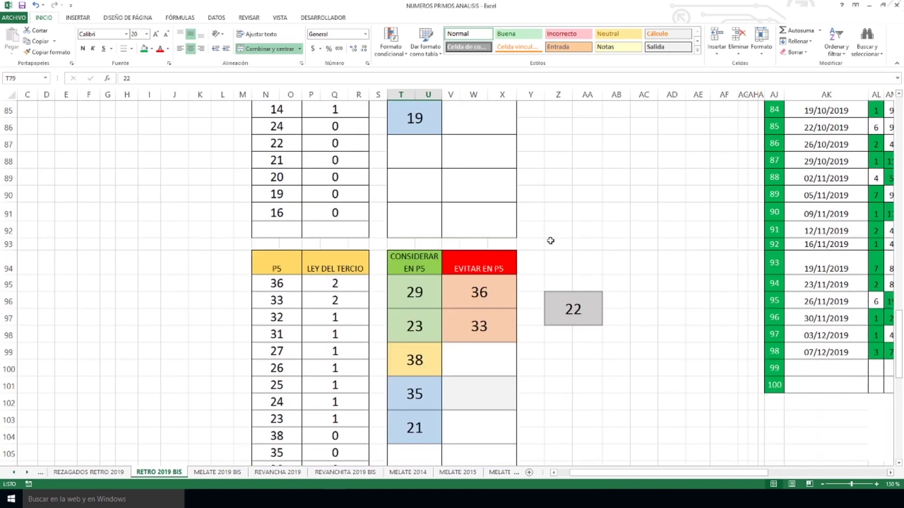
scroll(551, 245, "down", 2)
left_click(574, 209)
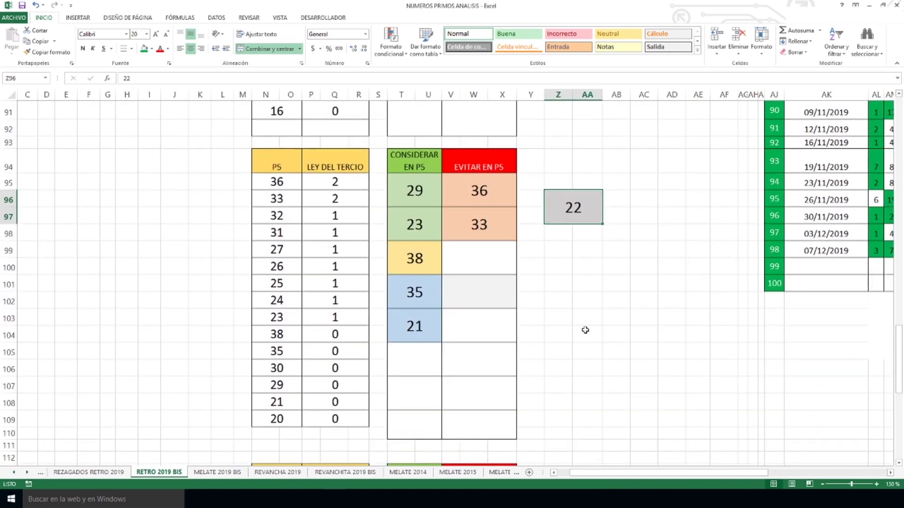
Step: Compare the drawn P6 number 38 with its entry in the EVITAR EN P6 list
scroll(643, 254, "down", 6)
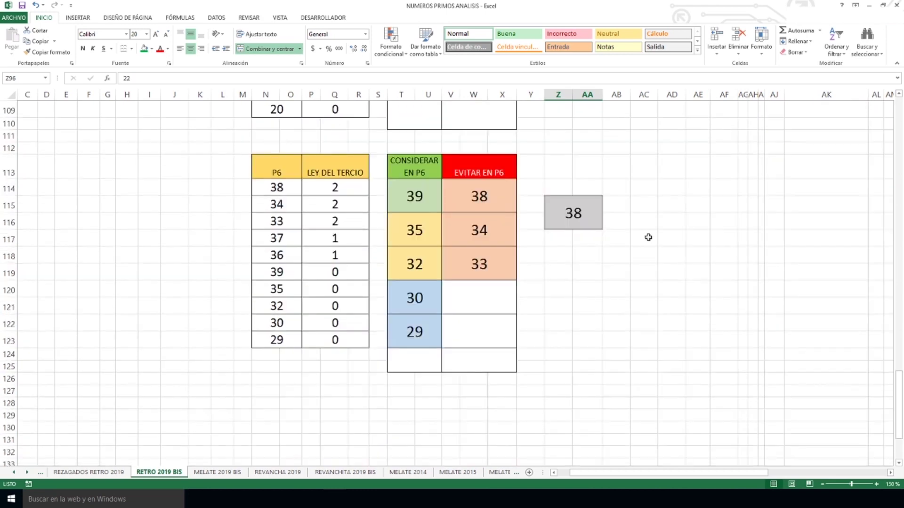
left_click(570, 216)
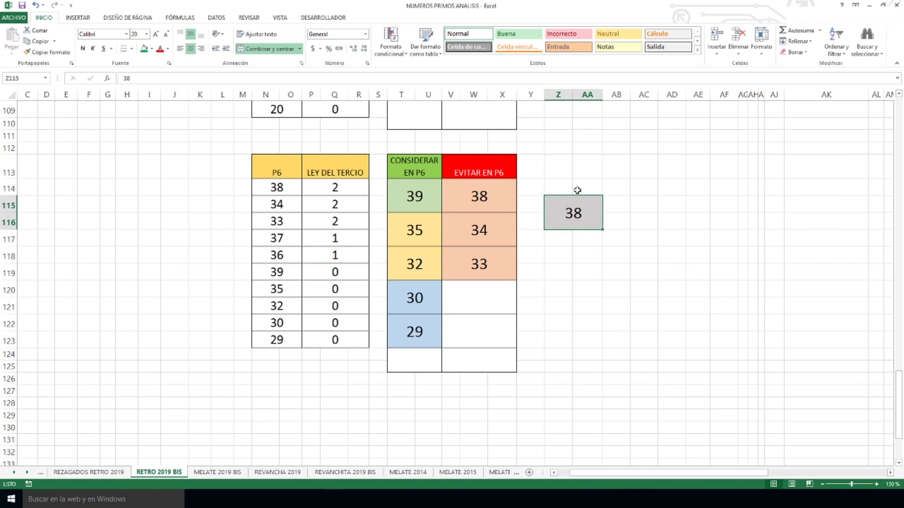
left_click(485, 202)
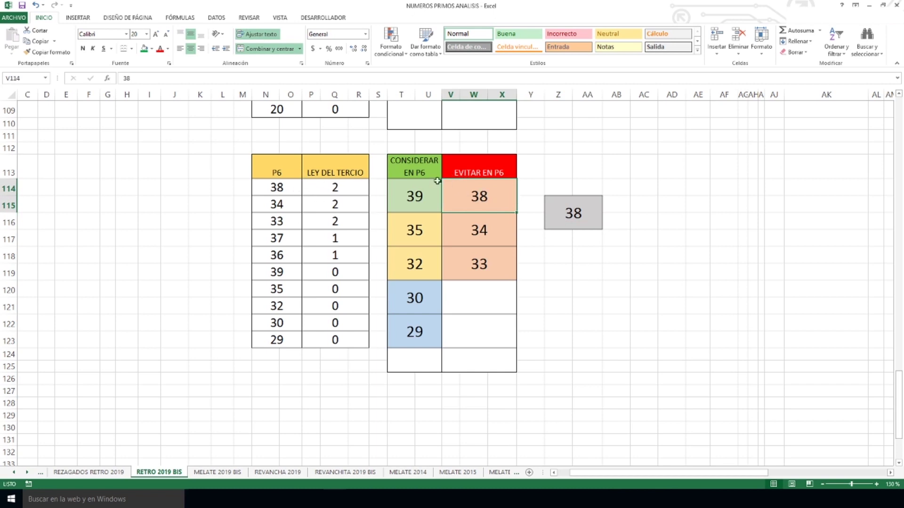
left_click_drag(590, 222, 497, 204)
left_click(568, 221)
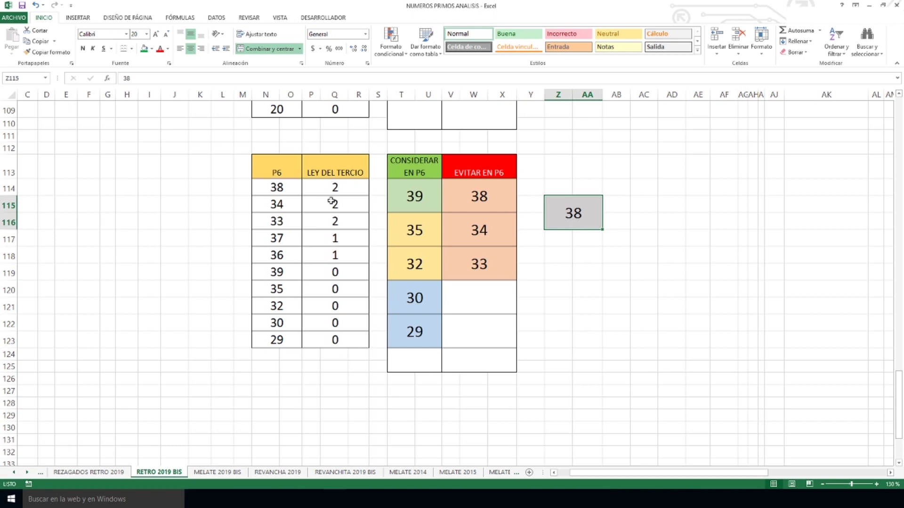
Step: Open the REZAGADOS RETRO 2019 sheet and check the drawn 3, 14, 19 and 22 in the NUMEROS CON MAYOR REZAGO POR POSICION table
left_click(92, 472)
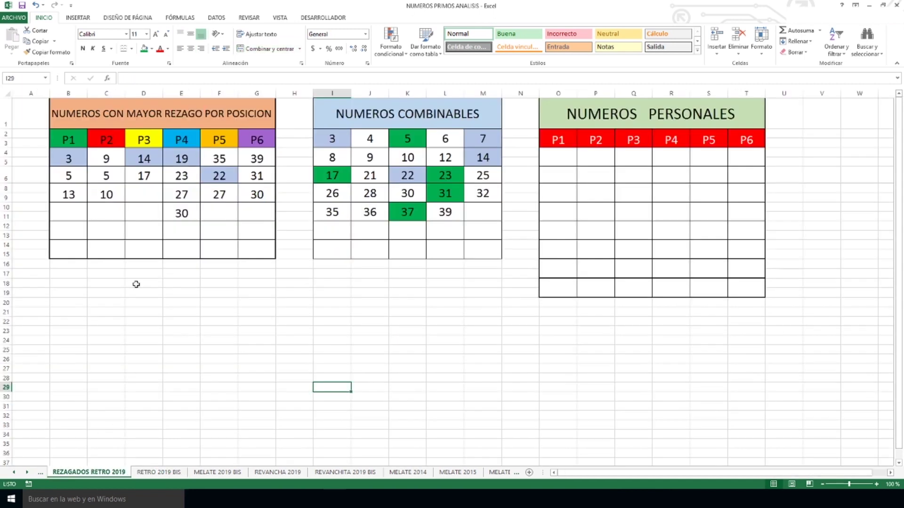
left_click(80, 159)
left_click(155, 160)
left_click(188, 159)
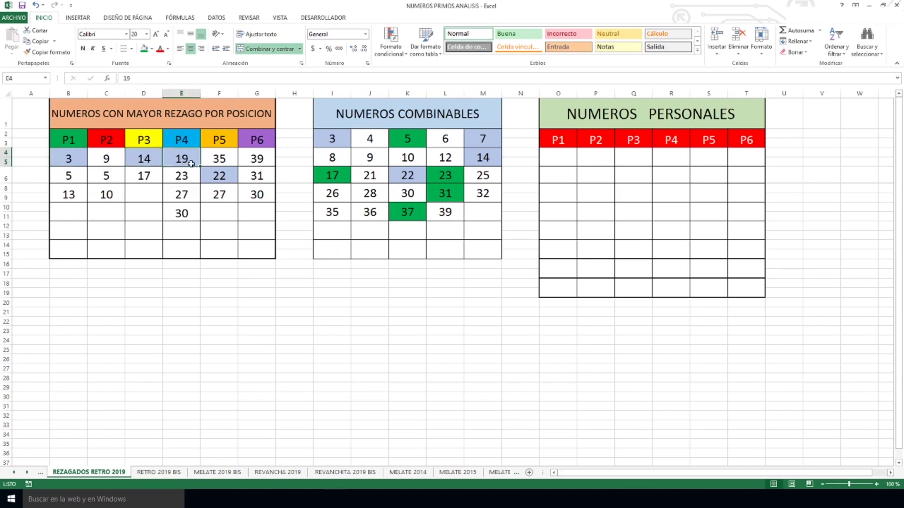
left_click(220, 175)
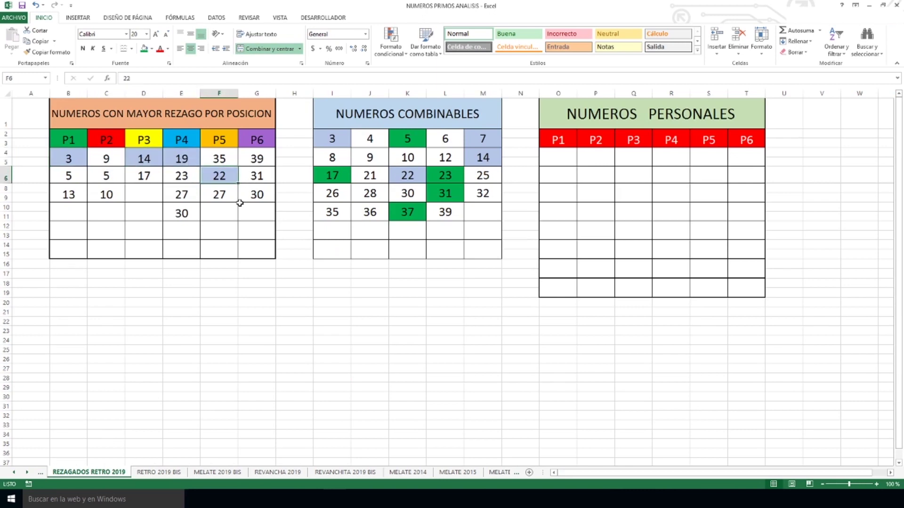
Step: Go through the highlighted matches in P1, P3, P4 and P5 of the greatest-lag table again
left_click(75, 158)
left_click(143, 159)
left_click(190, 158)
left_click(217, 174)
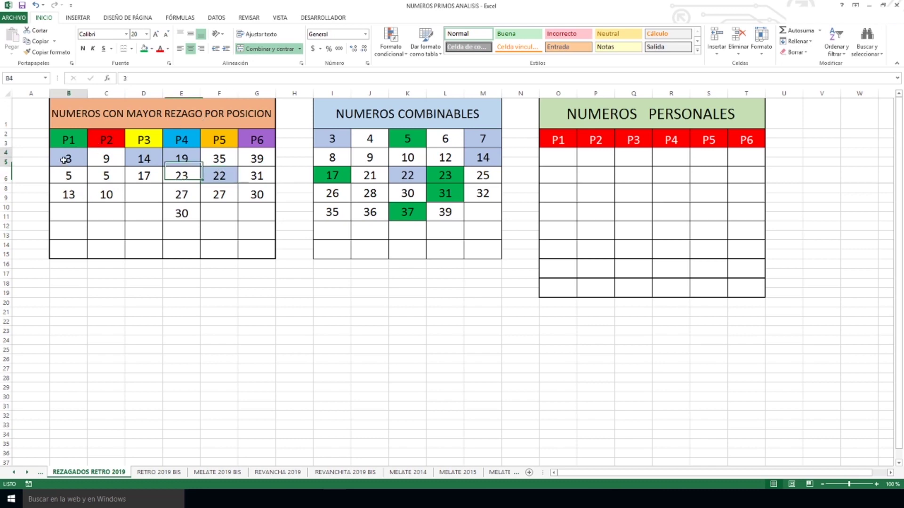
left_click(151, 160)
left_click(182, 161)
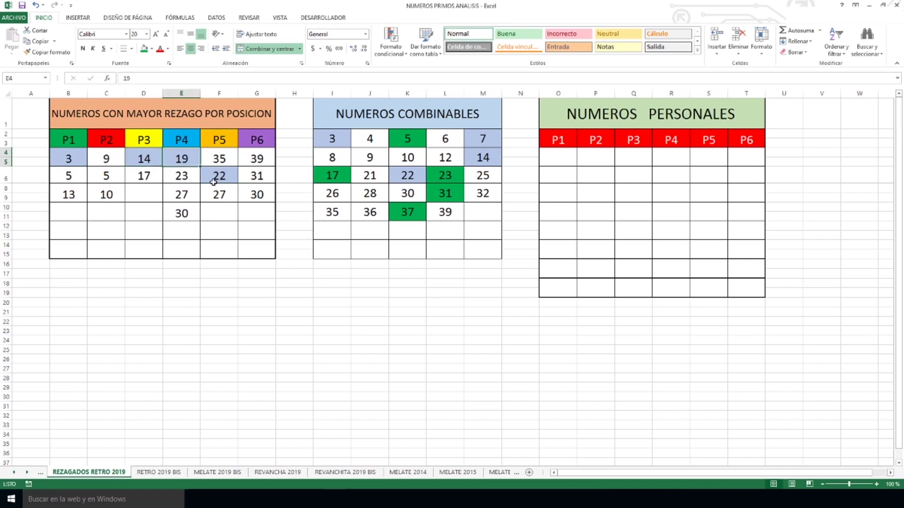
left_click(218, 177)
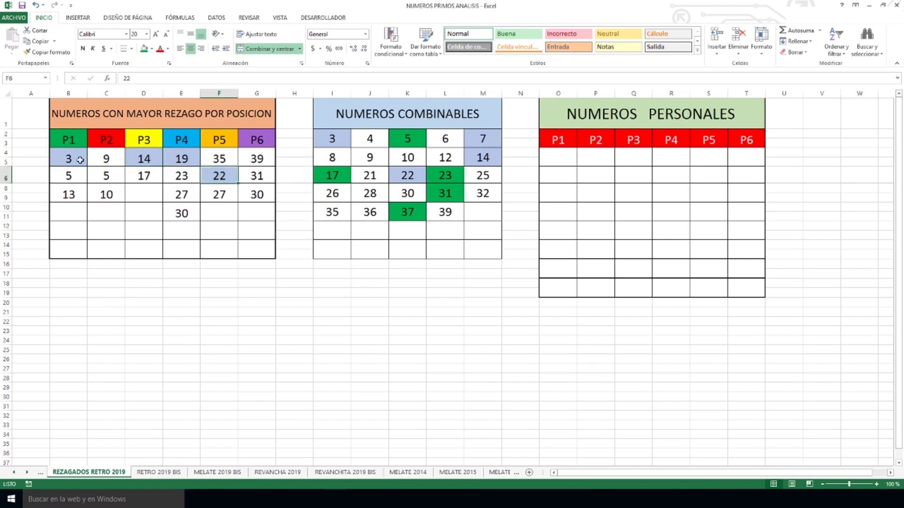
Step: Examine the first two rows of numbers in the greatest-lag table, ending at the 22 in P5
left_click_drag(73, 155, 252, 174)
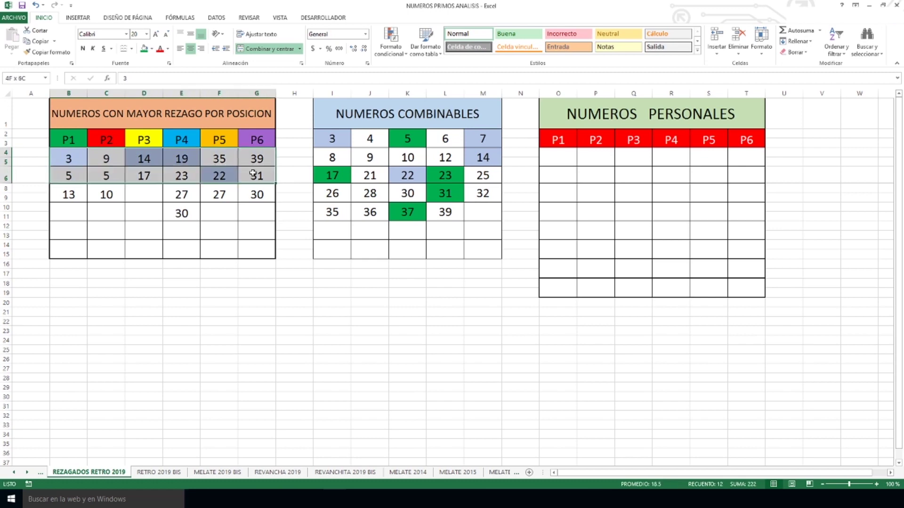
left_click(69, 158)
left_click_drag(69, 157, 217, 176)
left_click(216, 176)
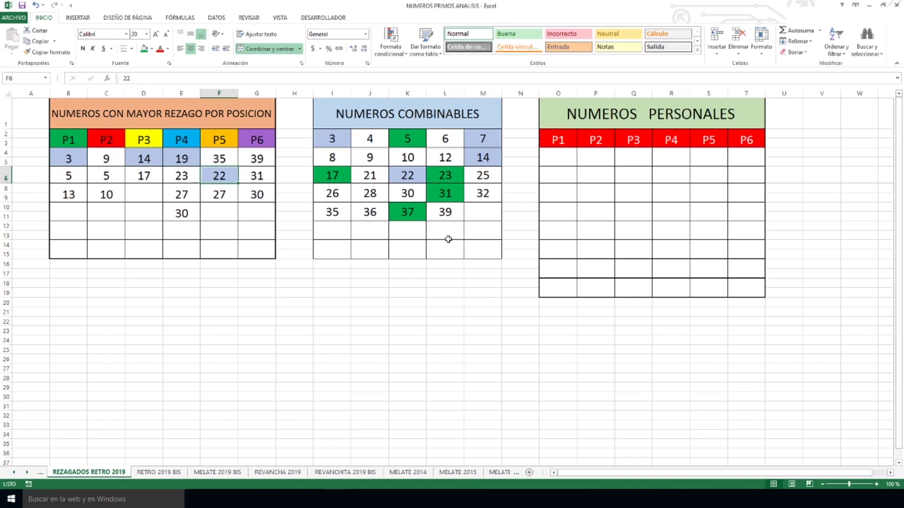
Step: Check the drawn numbers 3, 7, 14 and 22 in the NUMEROS COMBINABLES table
left_click(342, 145)
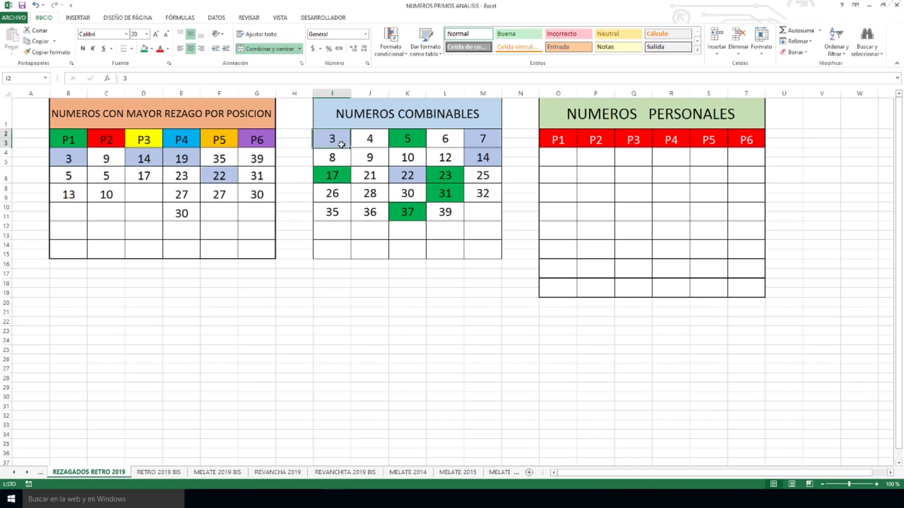
left_click(482, 138)
type("7")
key("Return")
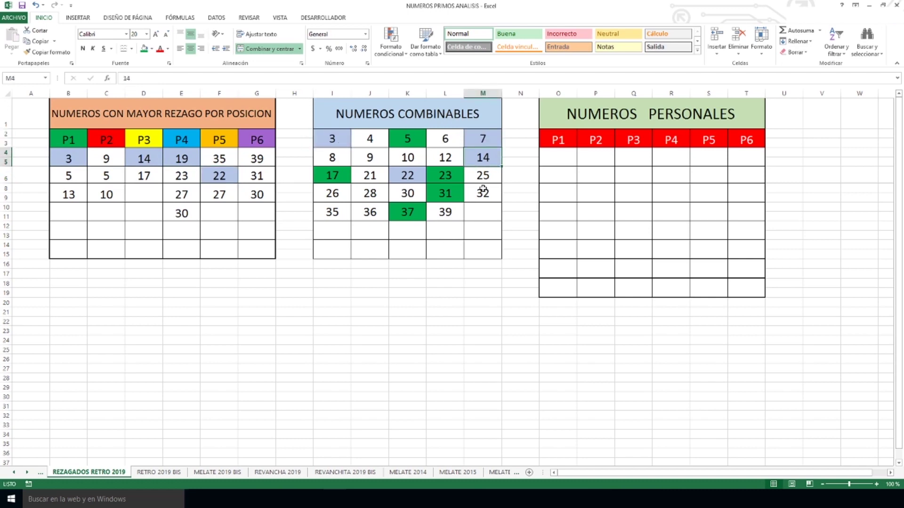
left_click(412, 180)
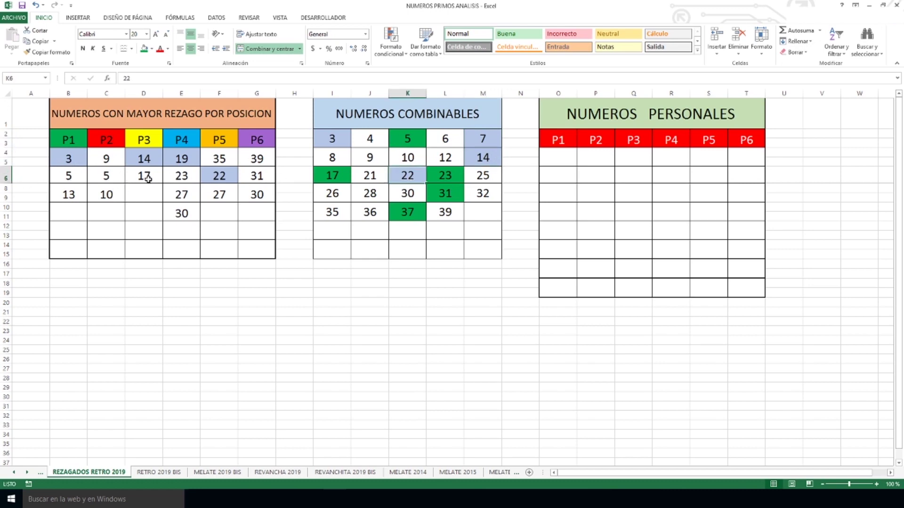
left_click(472, 142)
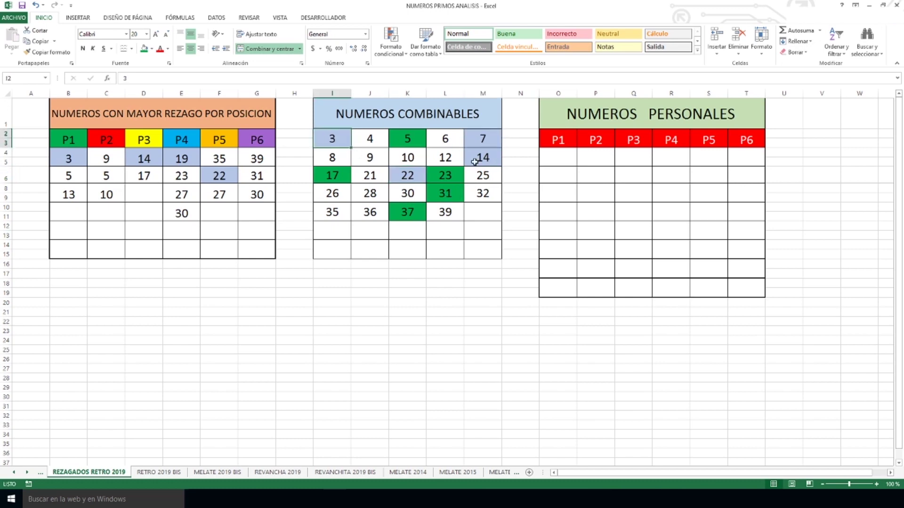
key("Down")
left_click(445, 157)
left_click(332, 139)
left_click(407, 175)
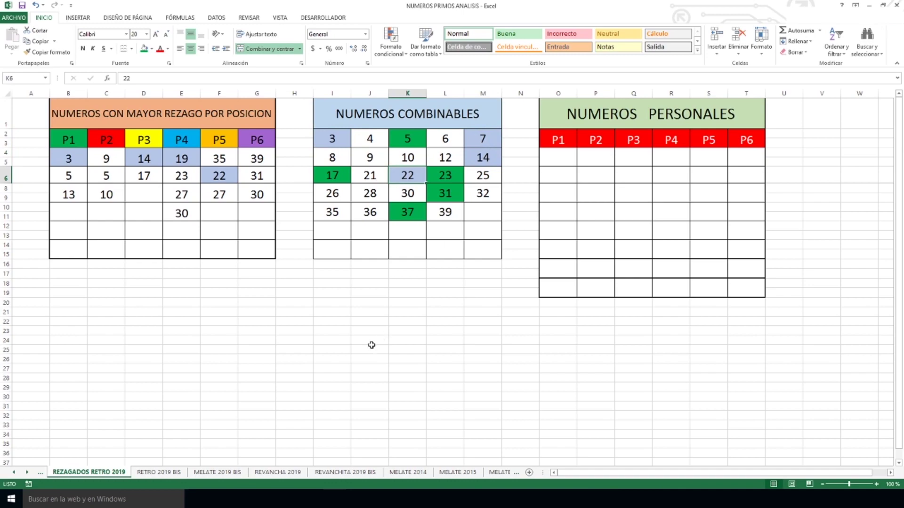
Step: Return to the start of the RETRO 2019 BIS sheet to review the drawn combination 3, 7, 14, 19, 22, 38
left_click(159, 472)
scroll(470, 197, "up", 20)
scroll(470, 197, "up", 11)
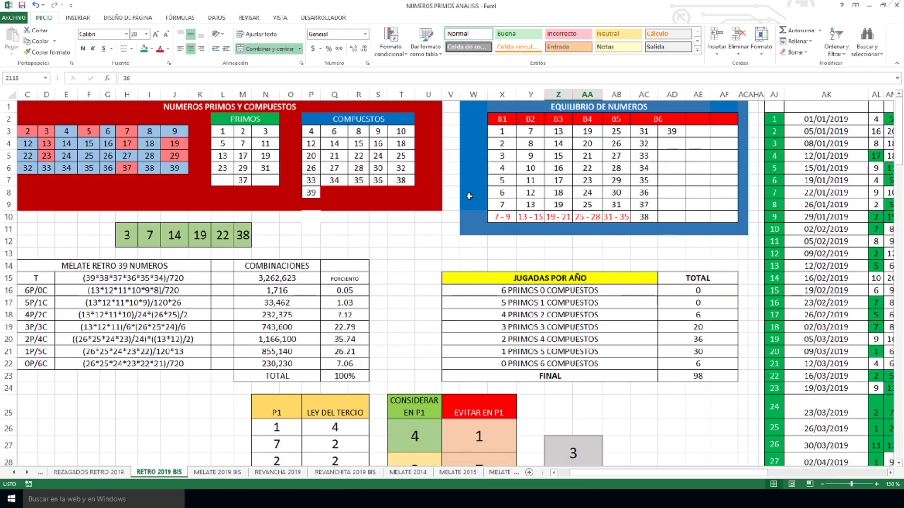
Step: Go back to the REZAGADOS RETRO 2019 sheet and select the numbers of the greatest-lag table, followed by those of NUMEROS COMBINABLES
left_click(89, 472)
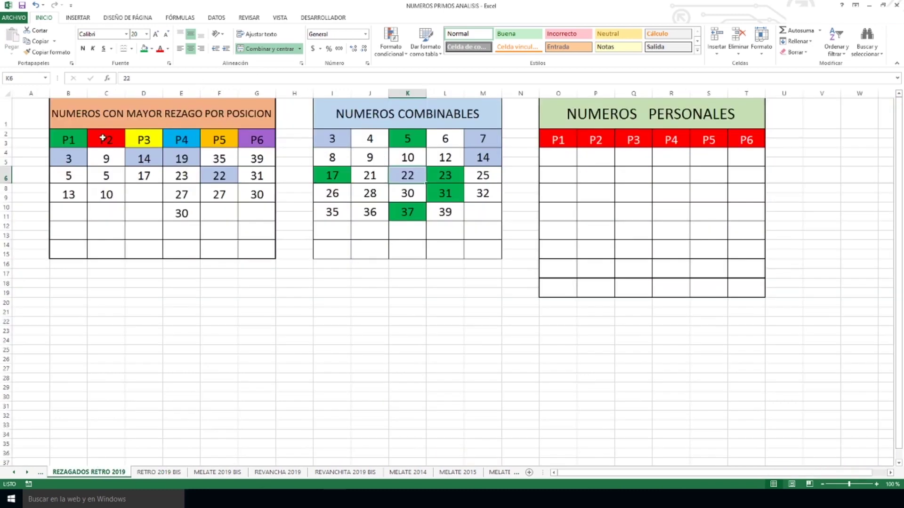
left_click_drag(68, 155, 295, 202)
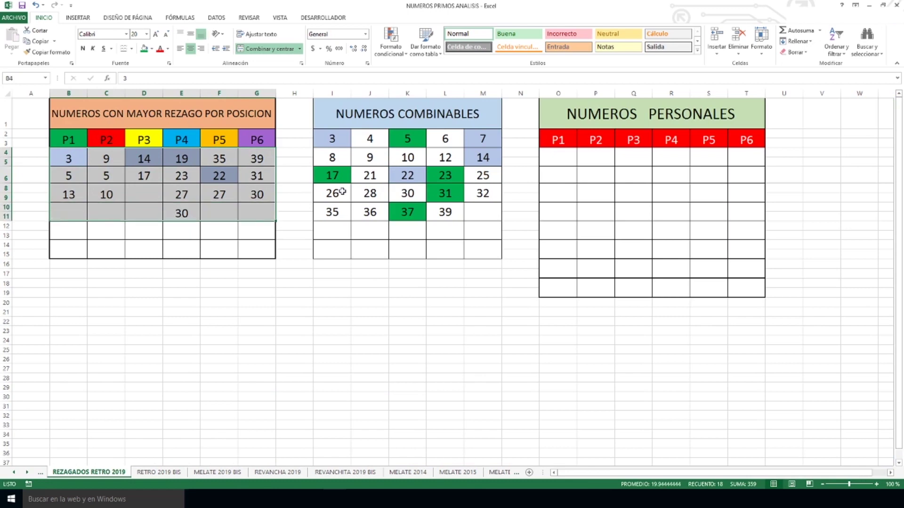
left_click_drag(348, 136, 478, 218)
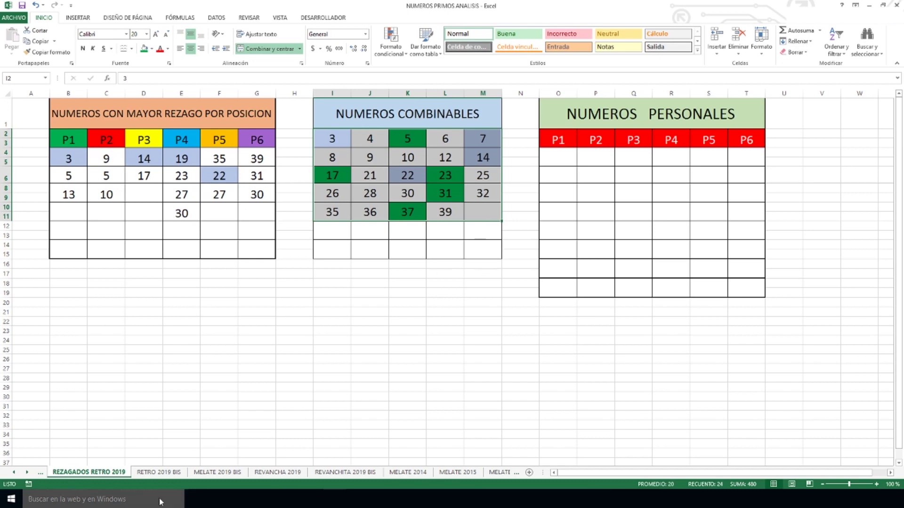
Step: Switch to the NUMEROS PRIMOS PRONOSTICO workbook and look through the RETRO 2019 BIS draw history to the 07/12/2019 draw
left_click(159, 472)
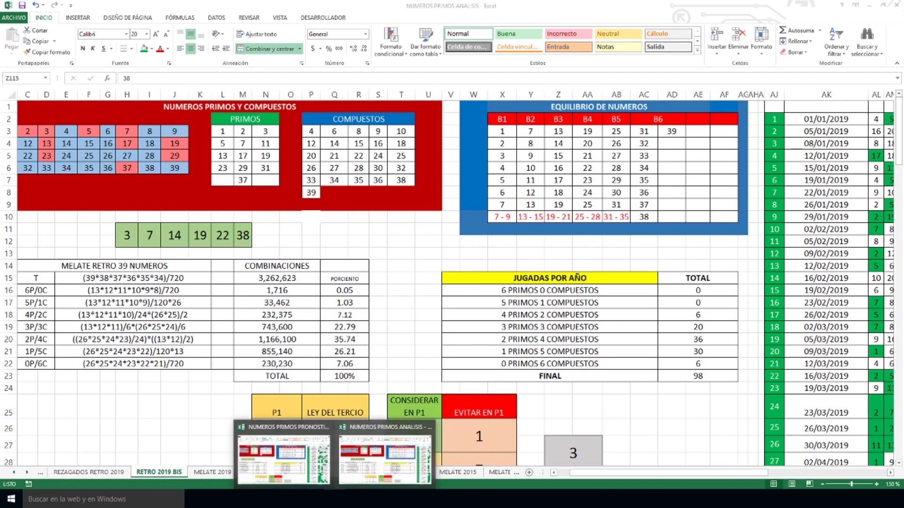
left_click(296, 457)
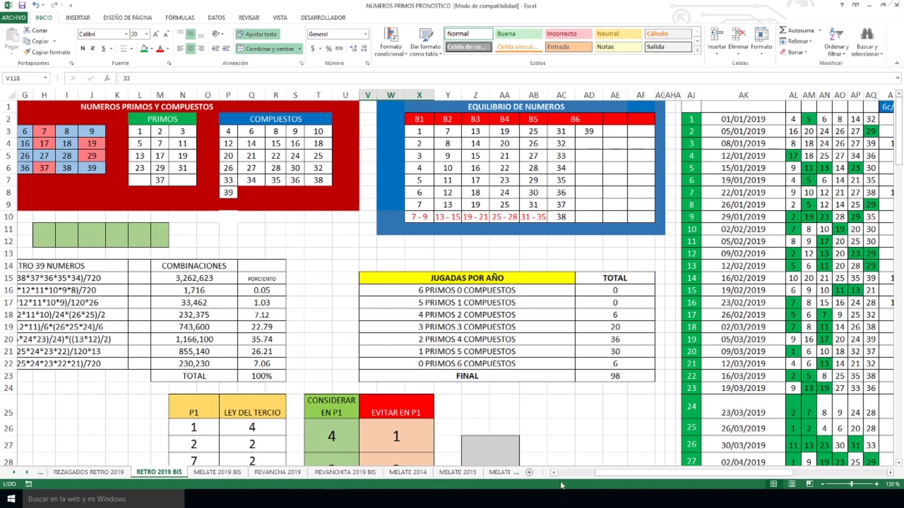
left_click_drag(624, 474, 573, 476)
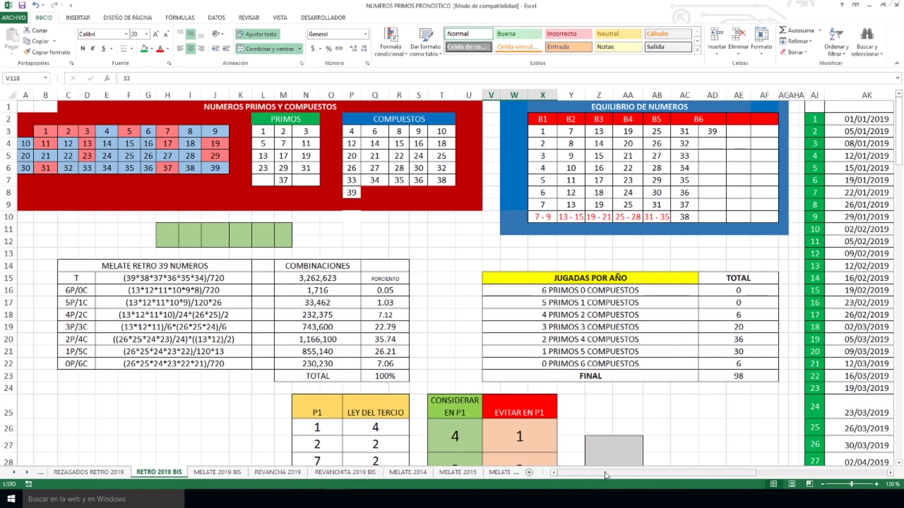
left_click_drag(606, 475, 681, 475)
scroll(760, 321, "down", 6)
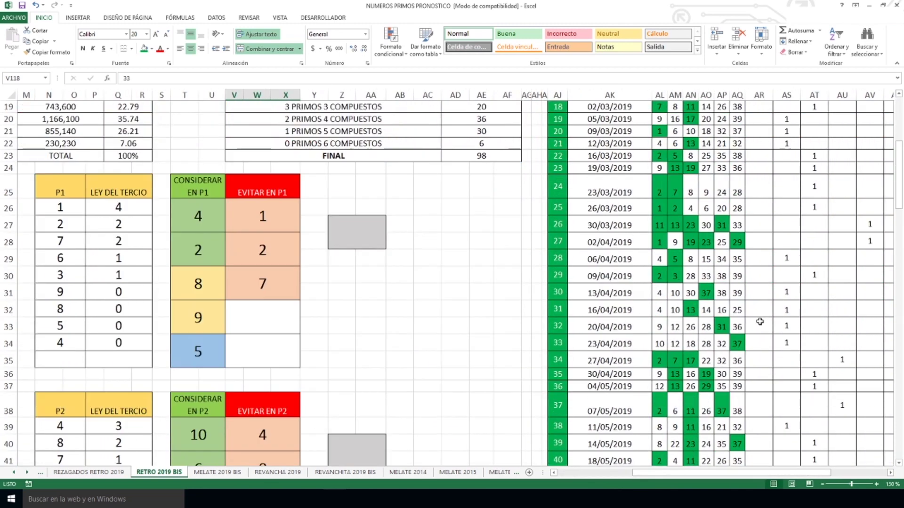
scroll(760, 322, "down", 20)
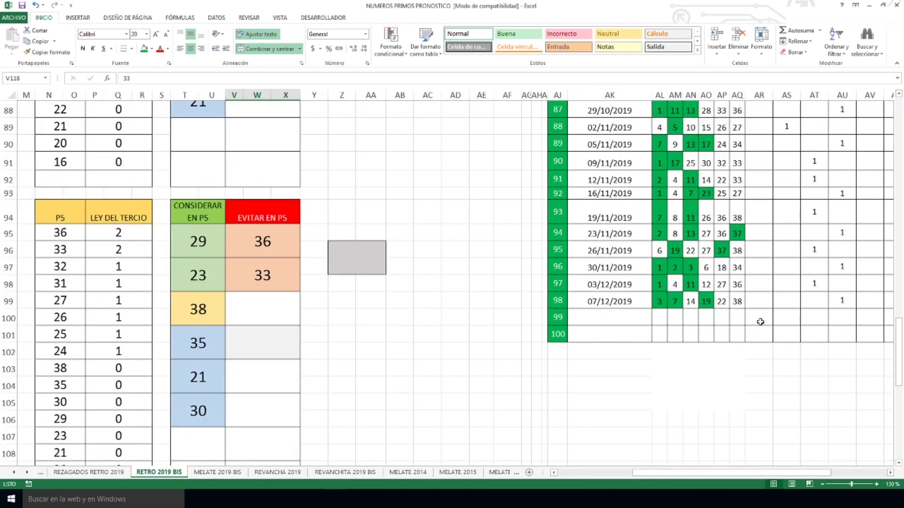
scroll(760, 322, "up", 1)
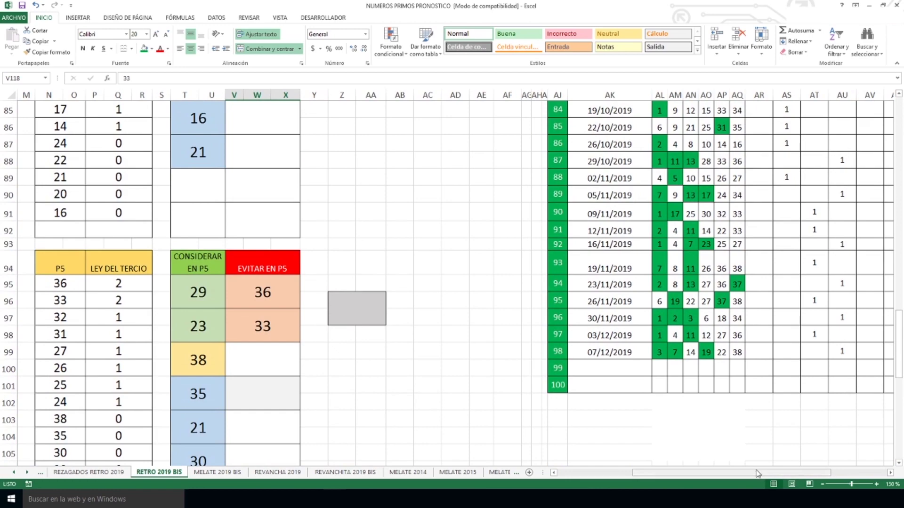
Step: Return to the JUGADAS POR AÑO table and compare the 3 PRIMOS 3 COMPUESTOS total with the 3P/3C percentage
left_click_drag(758, 475, 684, 474)
scroll(666, 399, "up", 20)
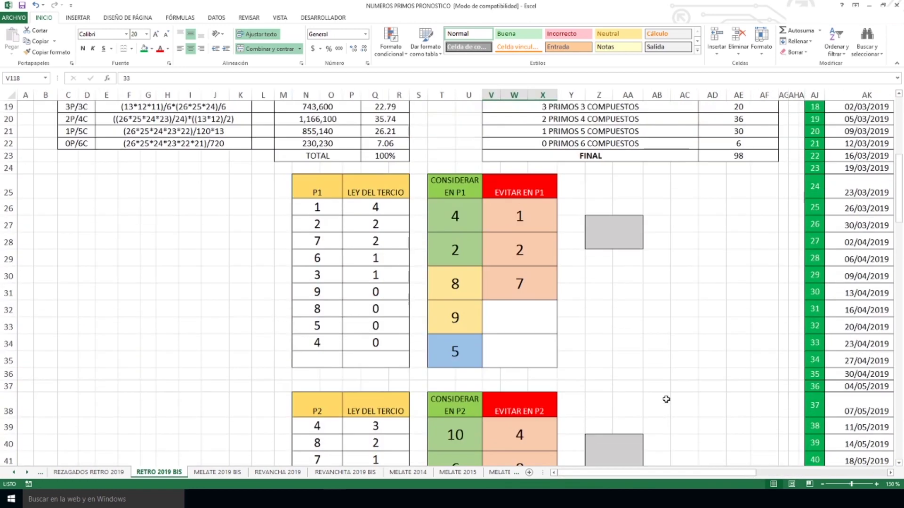
scroll(666, 399, "up", 3)
scroll(666, 400, "up", 2)
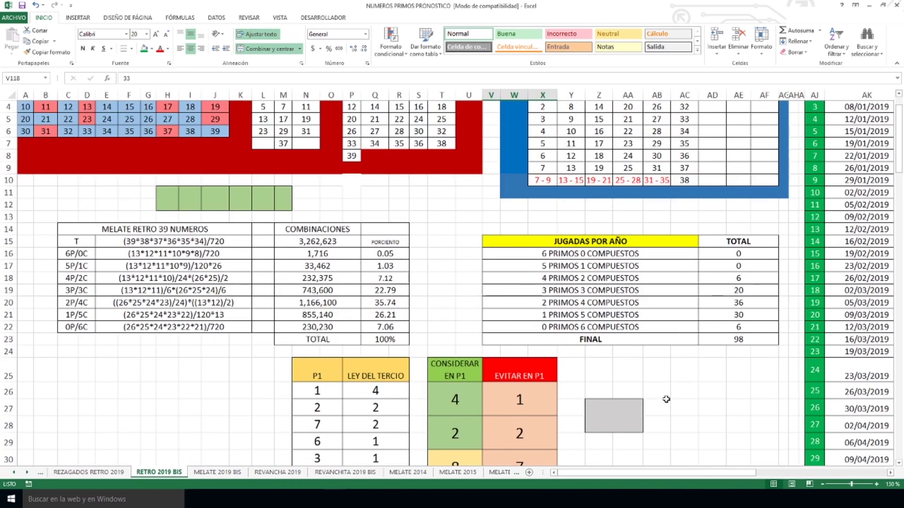
left_click_drag(538, 291, 716, 290)
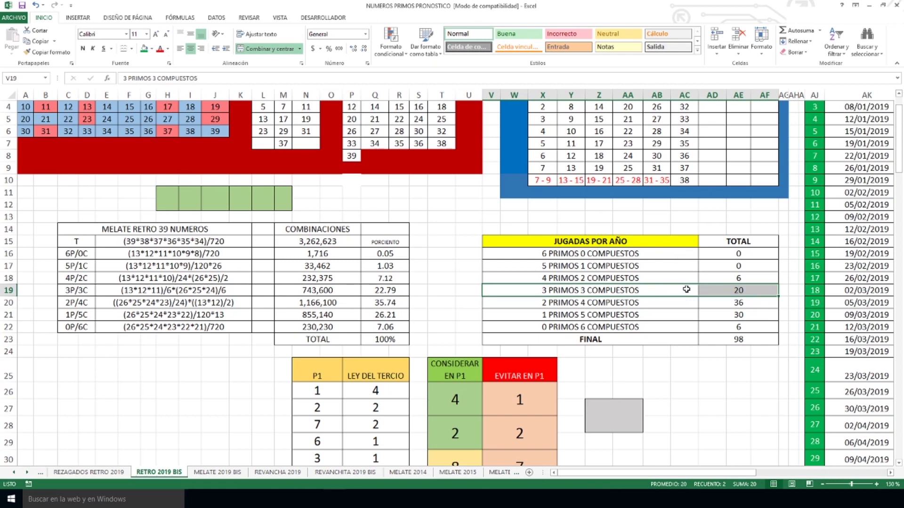
left_click(733, 291)
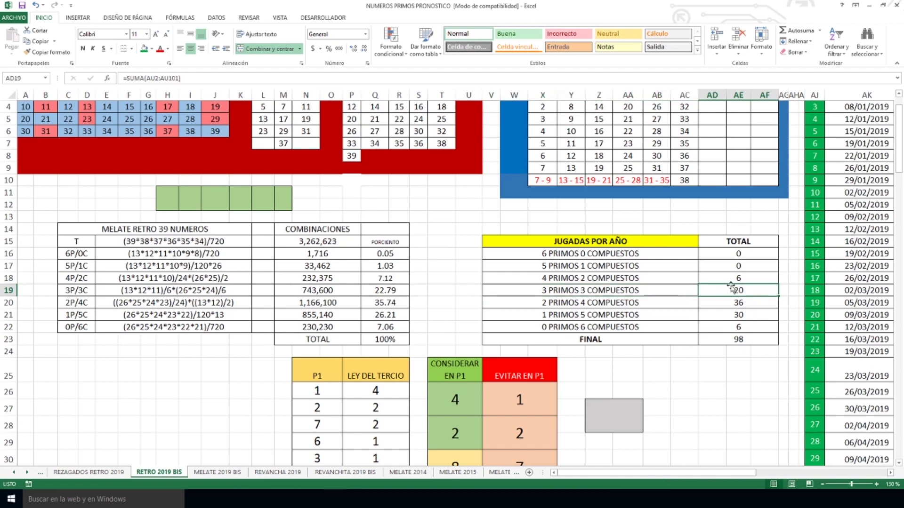
left_click(393, 290)
left_click(738, 291)
left_click_drag(678, 290, 737, 292)
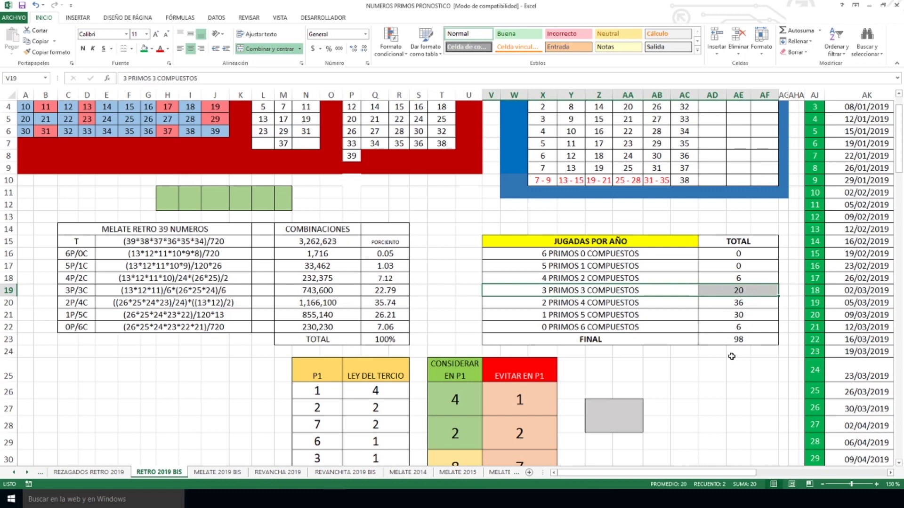
Step: Compare the yearly totals of 2 PRIMOS 4 COMPUESTOS and 1 PRIMOS 5 COMPUESTOS with the 2P/4C and 1P/5C percentages
left_click_drag(586, 303, 720, 301)
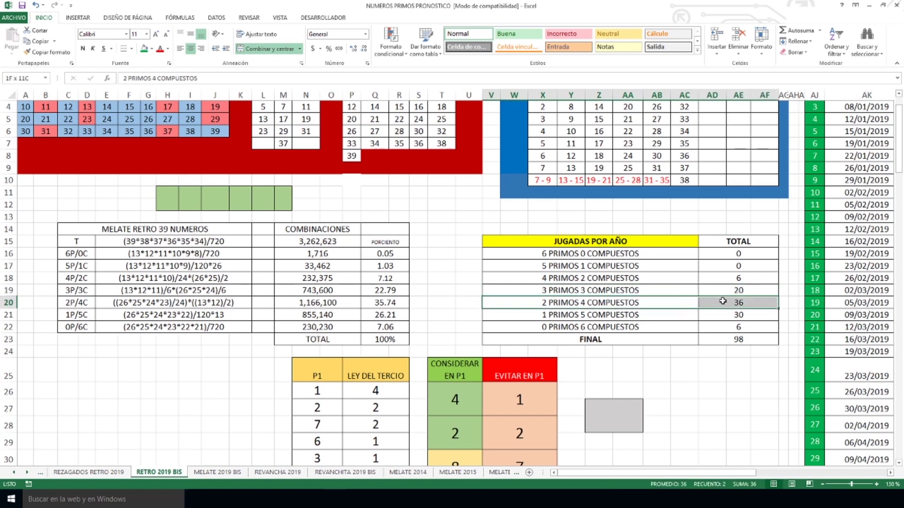
left_click(391, 303)
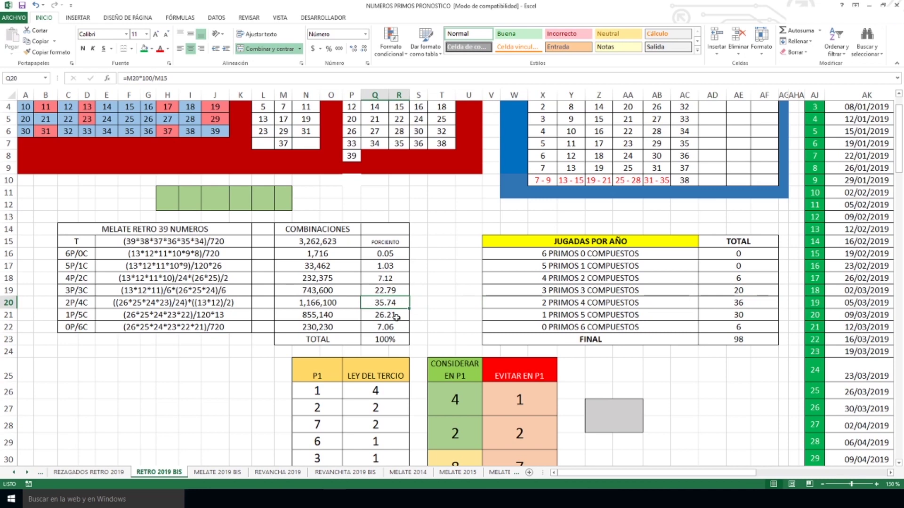
left_click(736, 315)
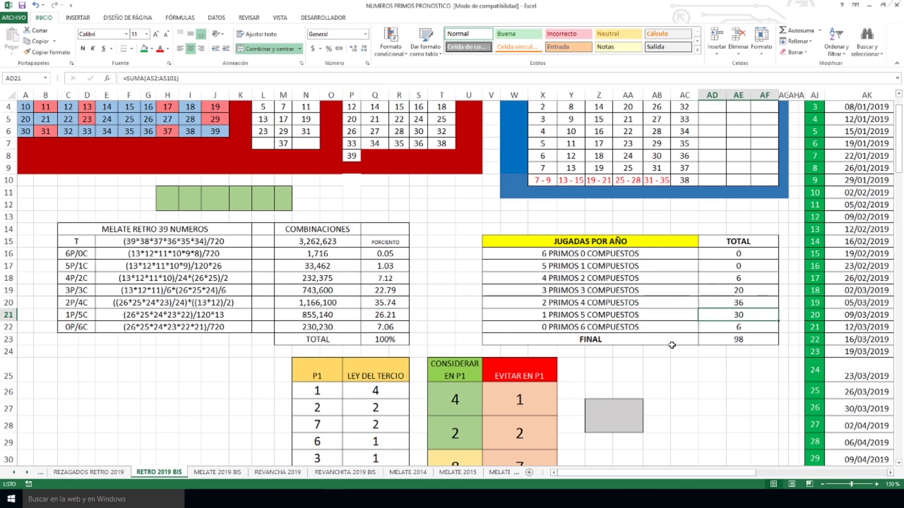
left_click(391, 313)
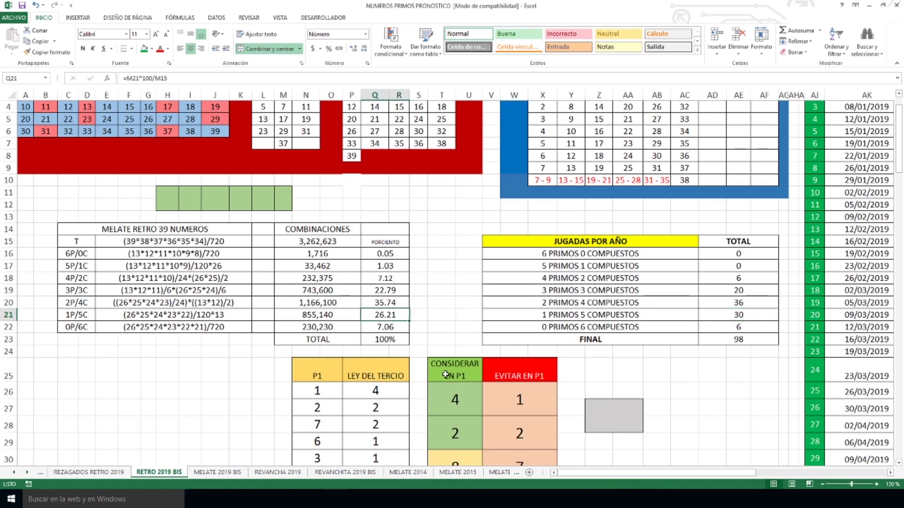
Step: Check the 3 PRIMOS 3 COMPUESTOS total in JUGADAS POR AÑO against the 3P/3C percentage again
left_click(579, 290)
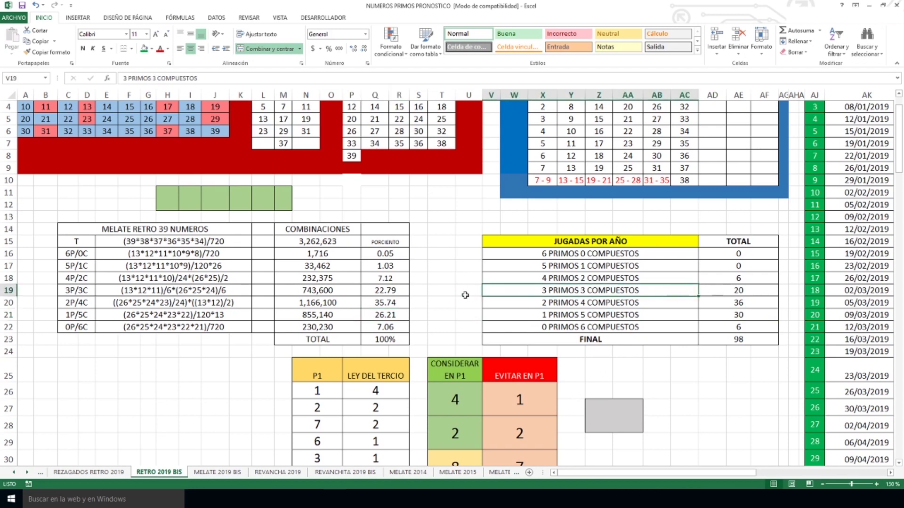
left_click(728, 290)
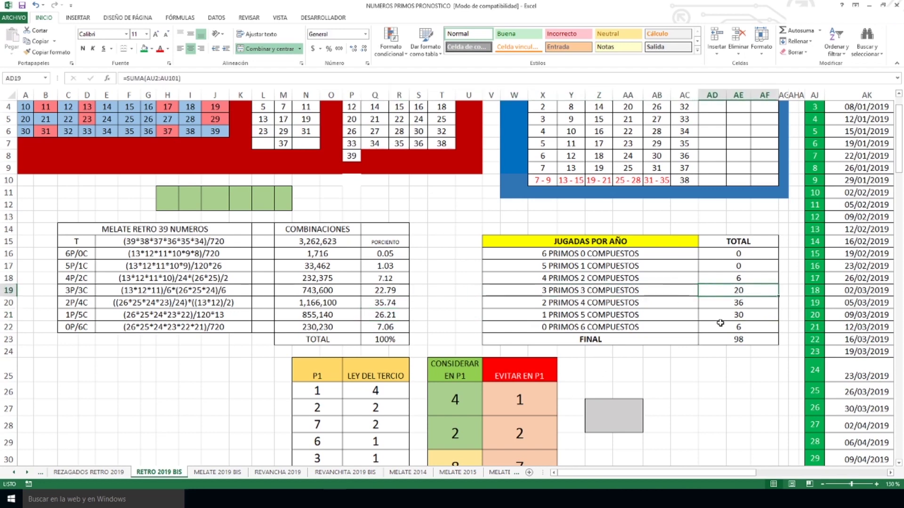
left_click(398, 292)
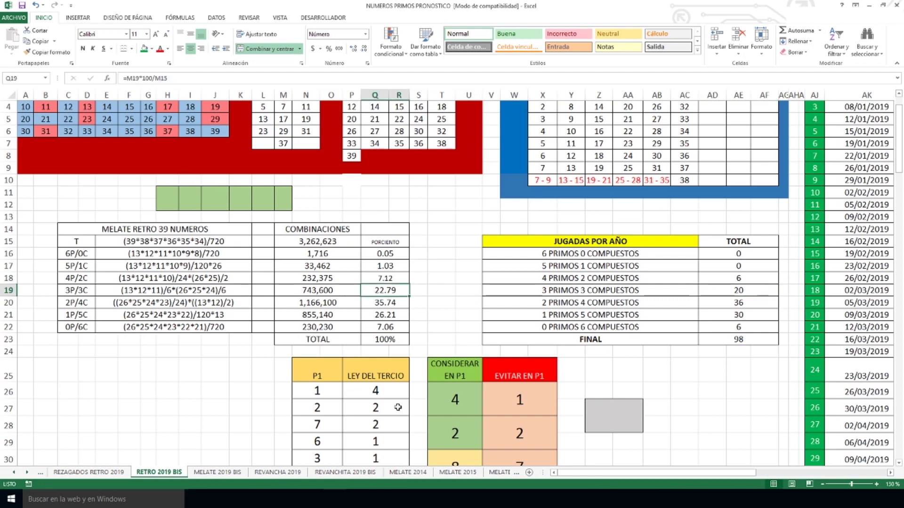
left_click(549, 291)
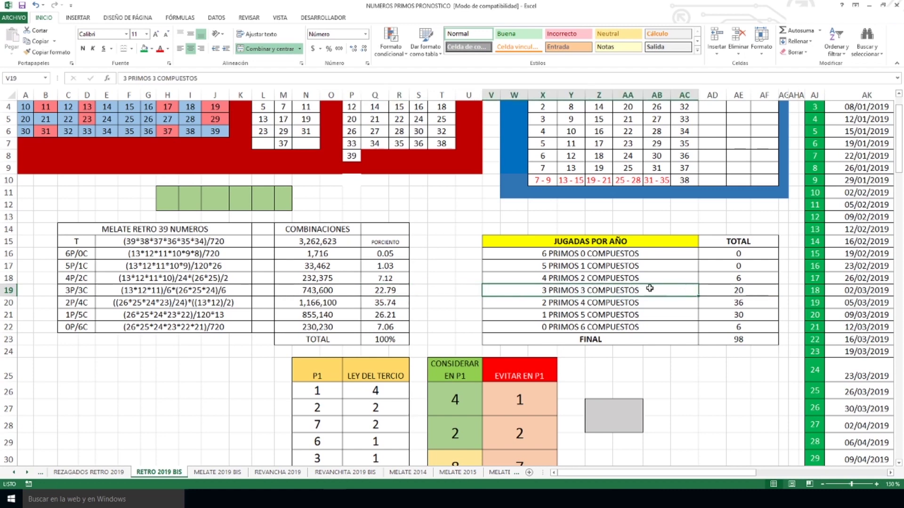
left_click_drag(635, 289, 714, 289)
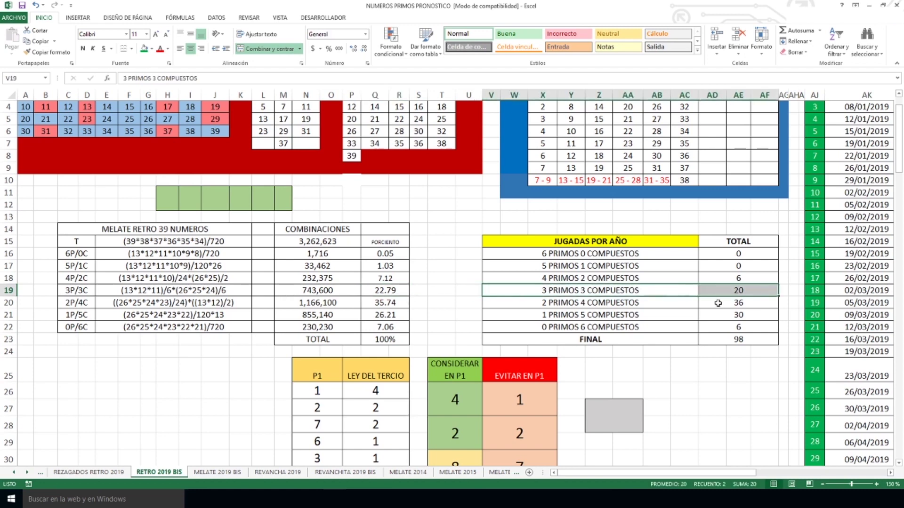
Step: Examine the yearly totals of 4 PRIMOS 2 COMPUESTOS and 0 PRIMOS 6 COMPUESTOS, followed by the 3 PRIMOS 3 COMPUESTOS row
left_click(600, 279)
key("shift+Right")
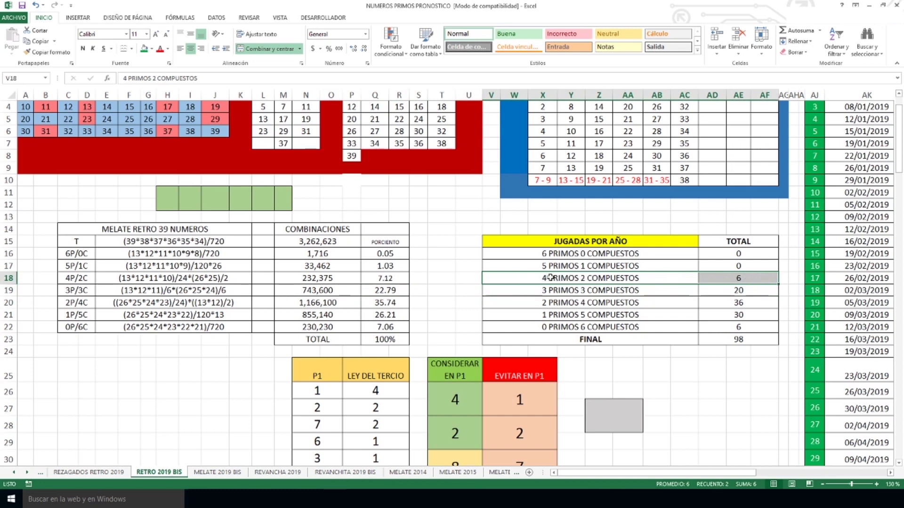
left_click(561, 328)
left_click_drag(561, 328, 722, 330)
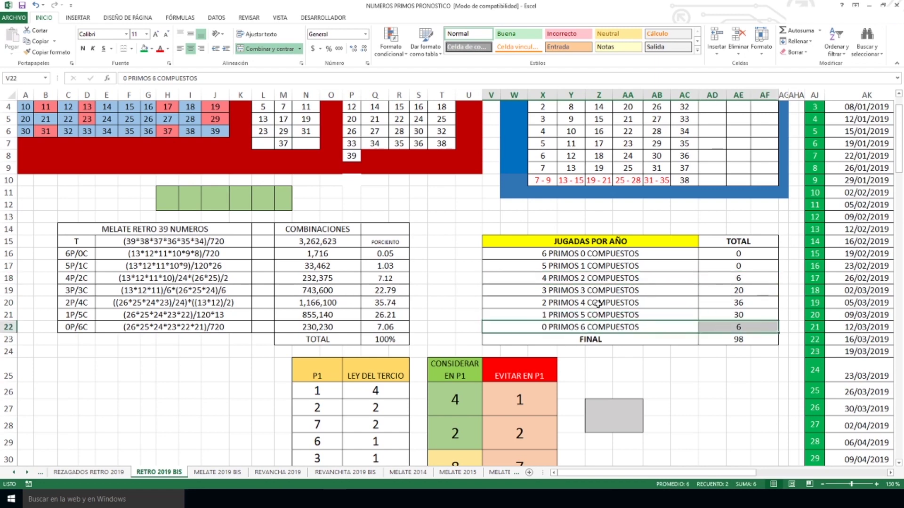
left_click(654, 295)
left_click_drag(654, 295, 714, 289)
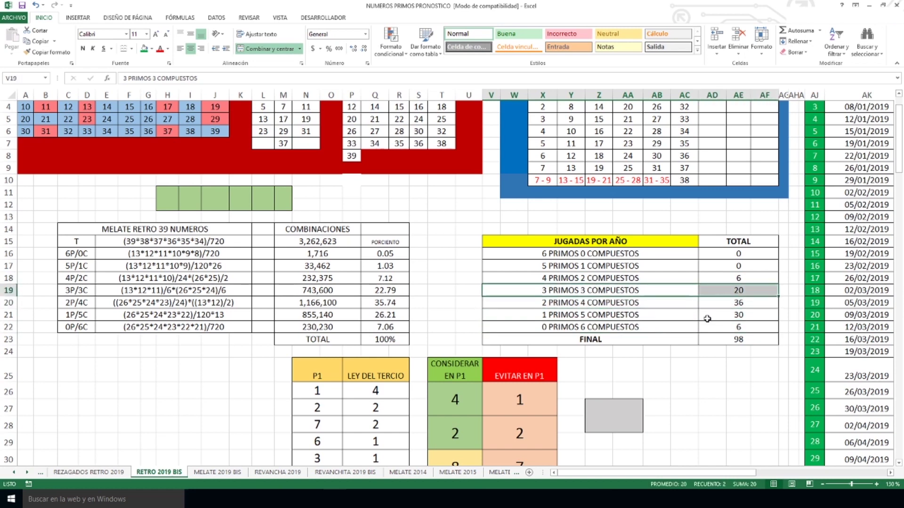
Step: Review the totals of 3 PRIMOS 3 COMPUESTOS, 0 PRIMOS 6 COMPUESTOS and 4 PRIMOS 2 COMPUESTOS once more
left_click(585, 292)
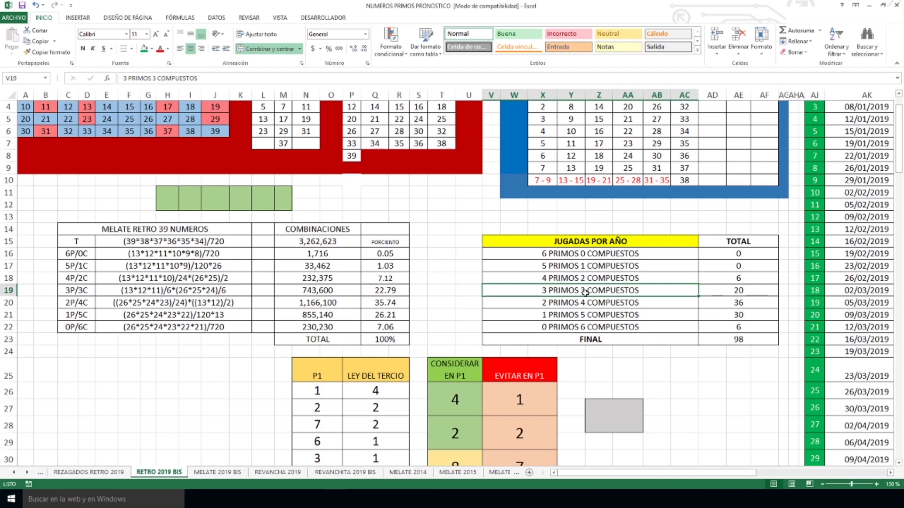
left_click(718, 288)
left_click(652, 329)
left_click(707, 328)
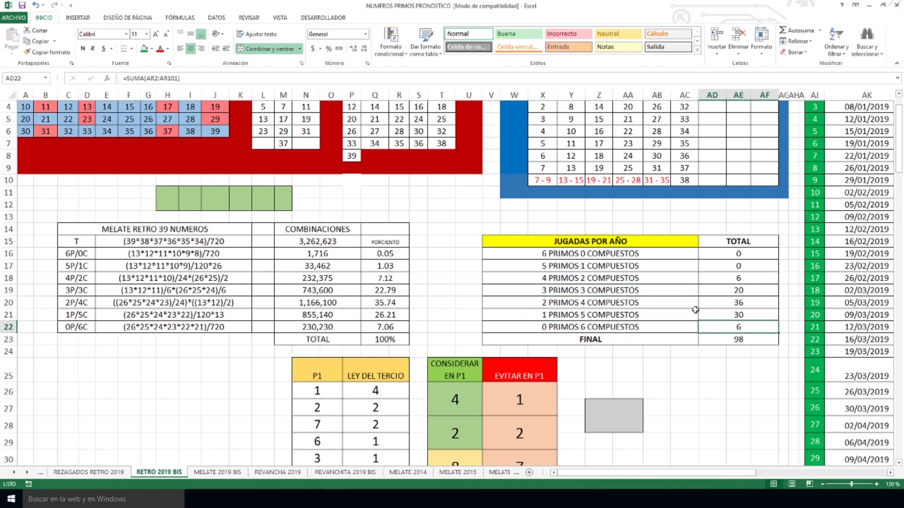
left_click_drag(597, 279, 724, 278)
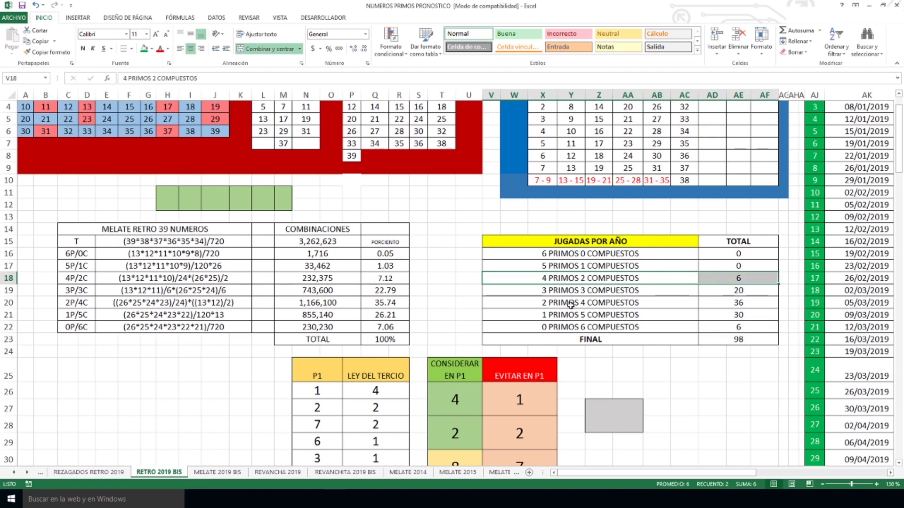
Step: Compare the 2P/4C percentage with the 2 PRIMOS 4 COMPUESTOS total in JUGADAS POR AÑO
left_click(404, 302)
left_click_drag(404, 302, 735, 304)
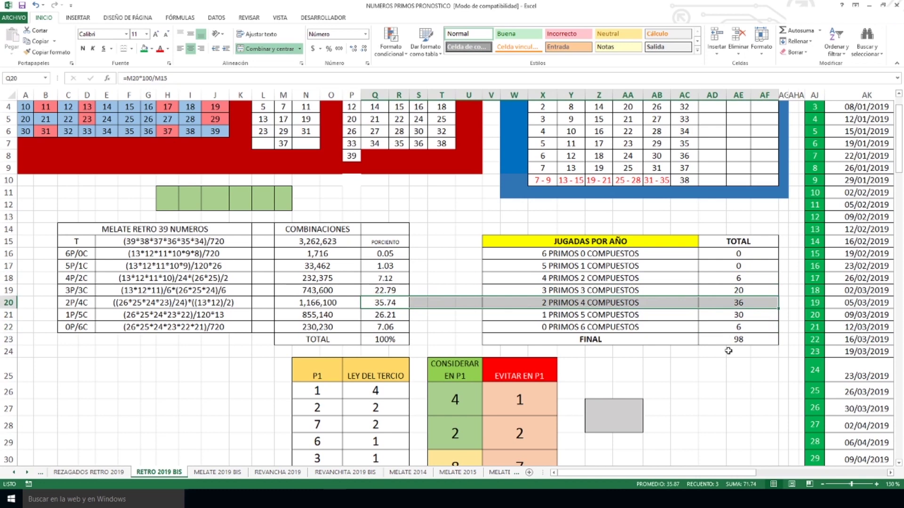
left_click(735, 301)
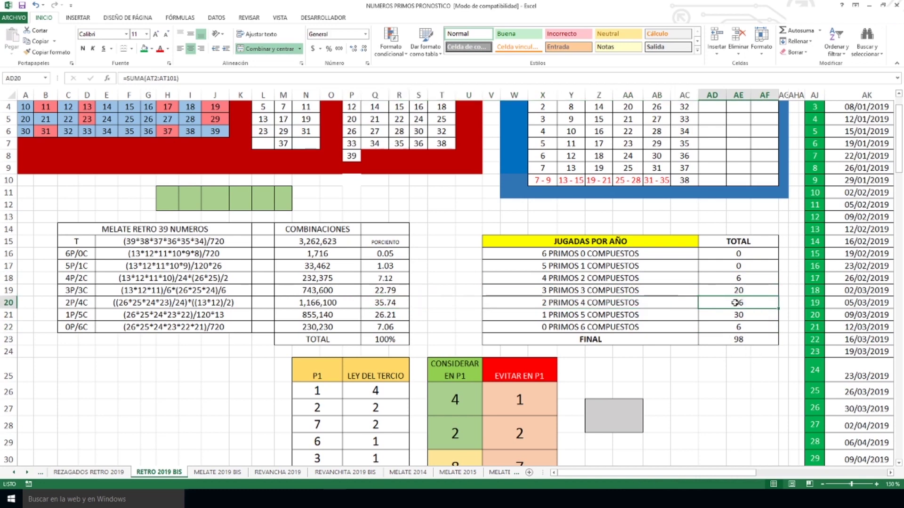
left_click(377, 303)
left_click(728, 303)
left_click(402, 305)
left_click(738, 301)
Step: Go through the CONSIDERAR EN P1 numbers one by one: 4, 2, 8, 9 and 5
scroll(589, 234, "down", 4)
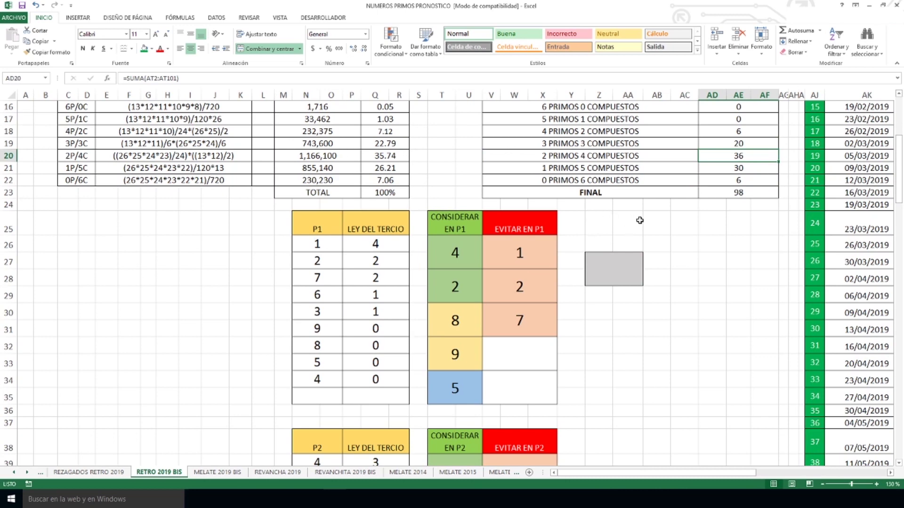
scroll(640, 221, "down", 1)
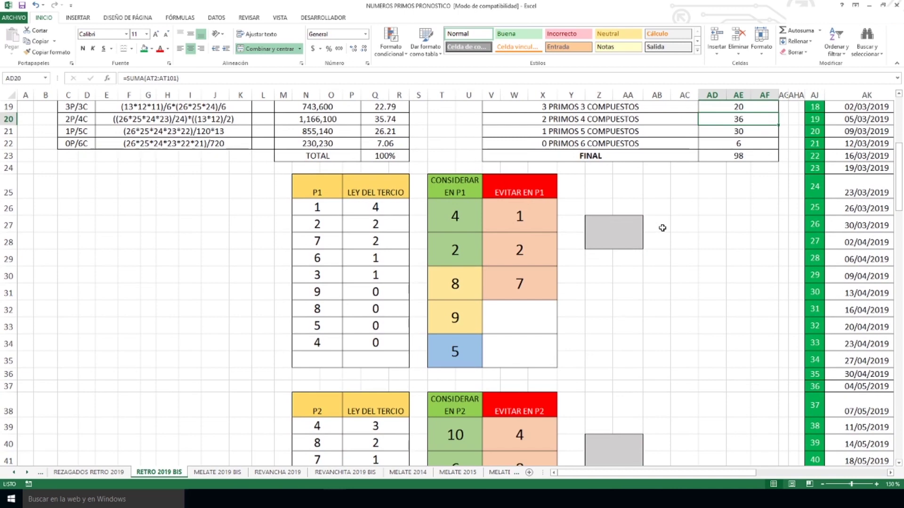
left_click(464, 216)
left_click(469, 254)
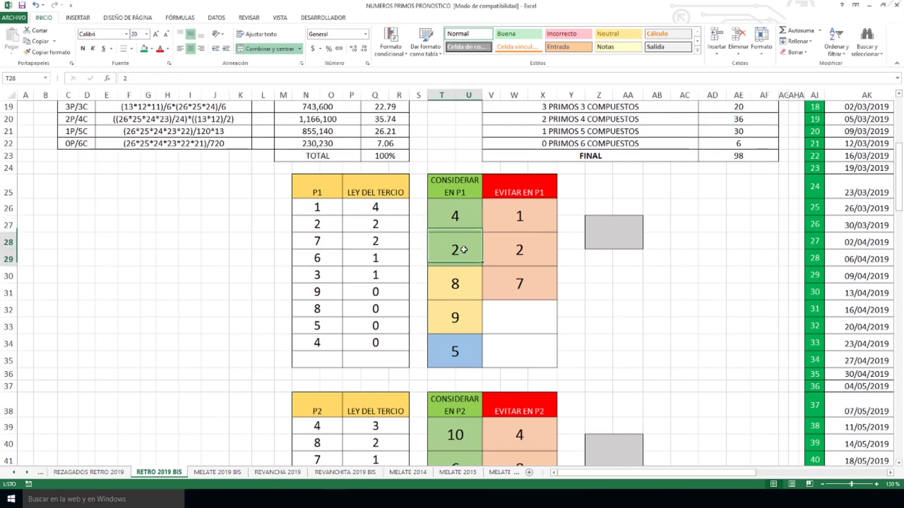
left_click(467, 294)
left_click(469, 317)
left_click(469, 349)
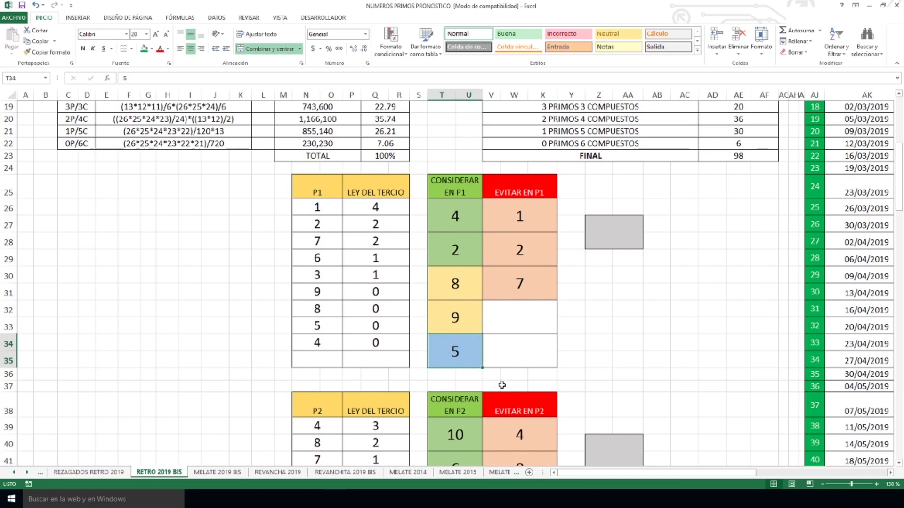
Step: Go through the EVITAR EN P1 numbers 1, 2 and 7, and compare the 2 listed in both P1 columns
left_click(527, 213)
left_click(528, 252)
left_click(524, 282)
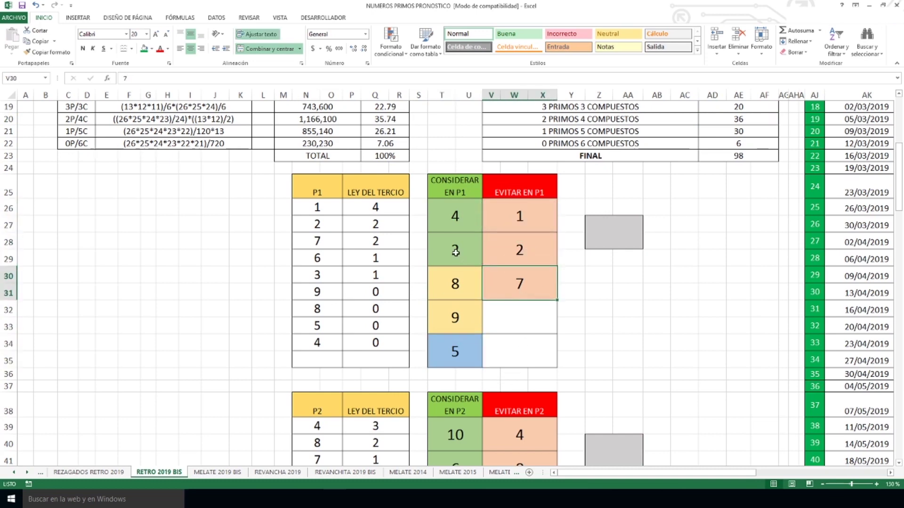
left_click_drag(456, 253, 523, 250)
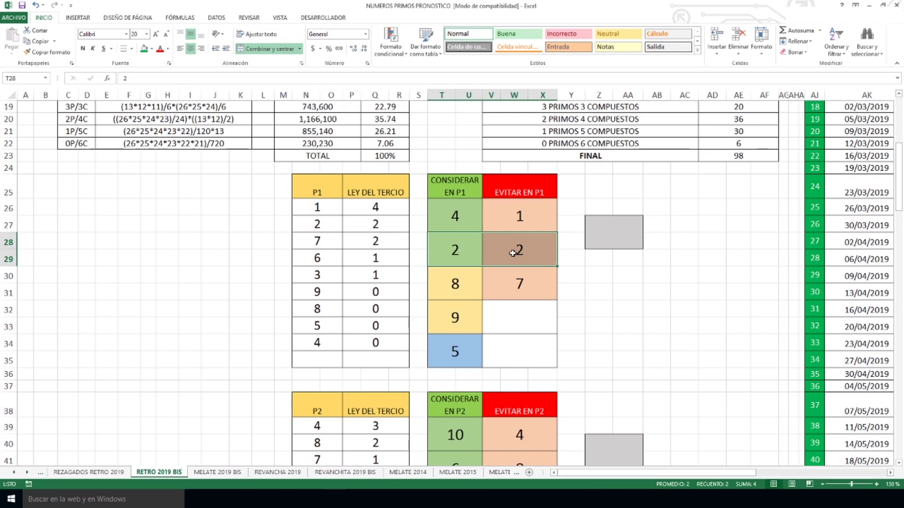
left_click(506, 247)
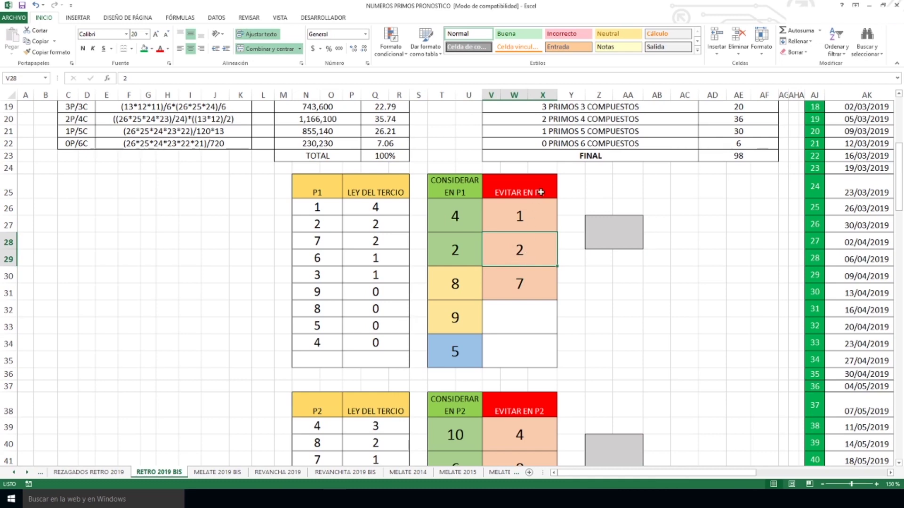
Step: Review the P2 table's CONSIDERAR numbers 10, 6, 13 and 12, the EVITAR number 8, and the LEY DEL TERCIO rows for 4 and 8
scroll(540, 192, "down", 5)
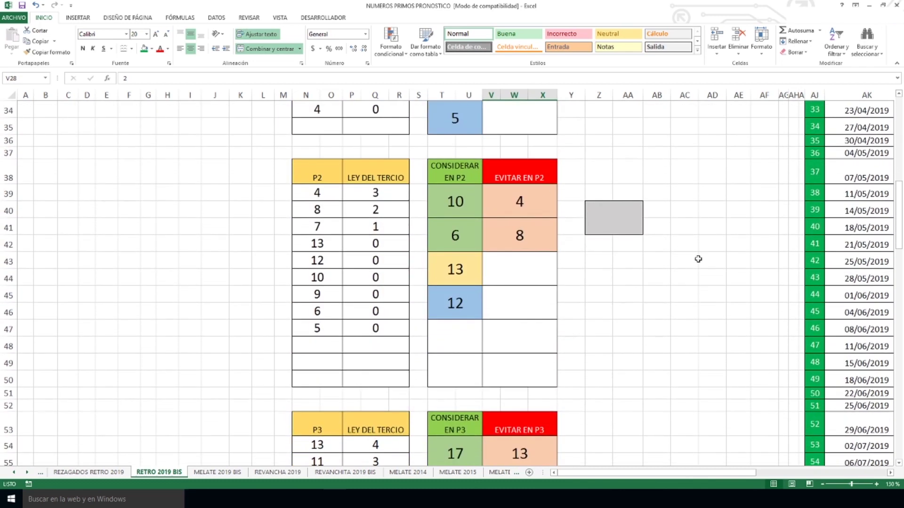
left_click(461, 211)
left_click(465, 230)
left_click(462, 260)
left_click(467, 291)
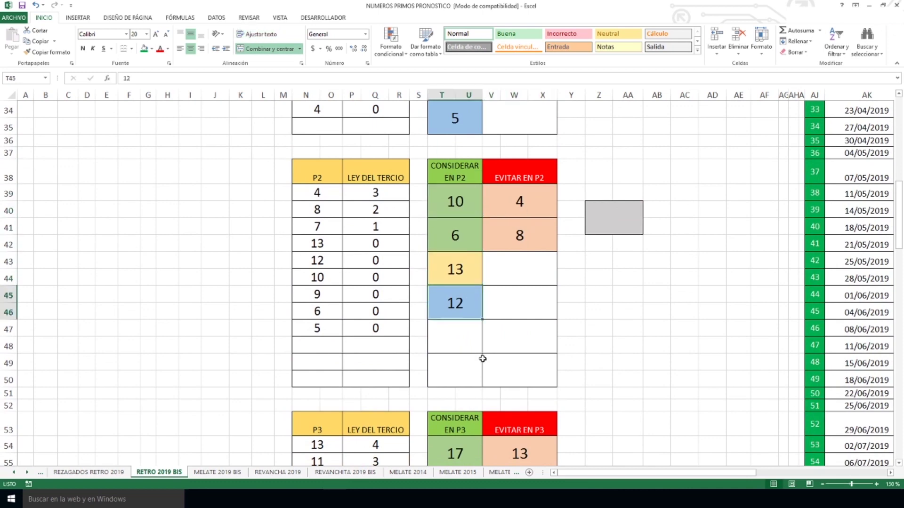
left_click(519, 235)
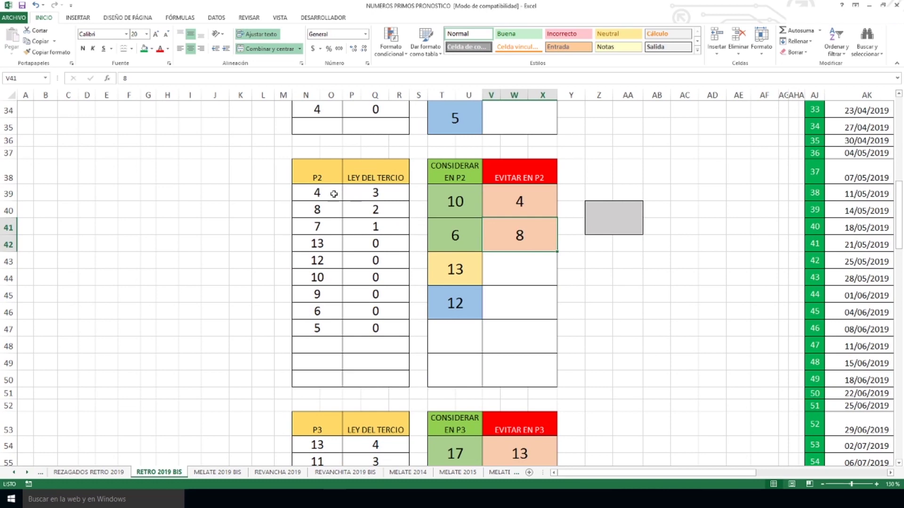
left_click_drag(334, 193, 363, 208)
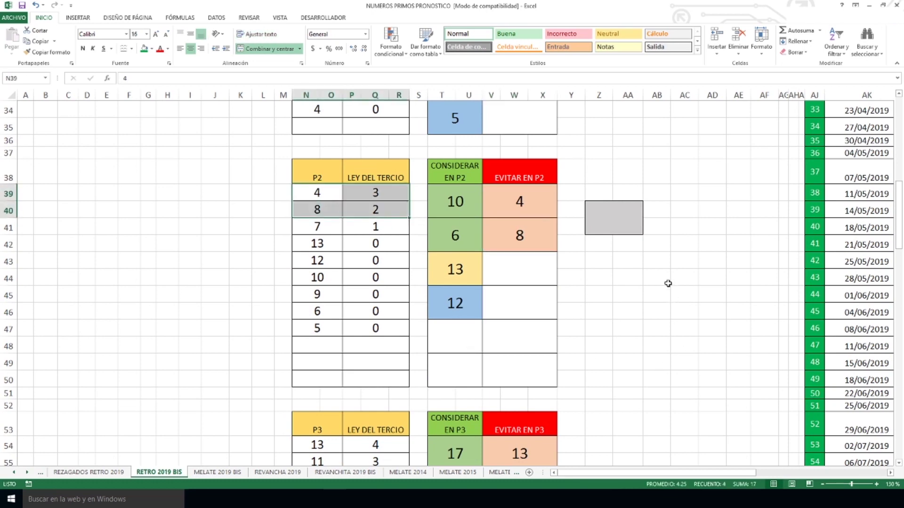
Step: Go through the CONSIDERAR EN P3 numbers one by one: 17, 12, 26, 23, 19, 15 and 8
scroll(668, 284, "down", 6)
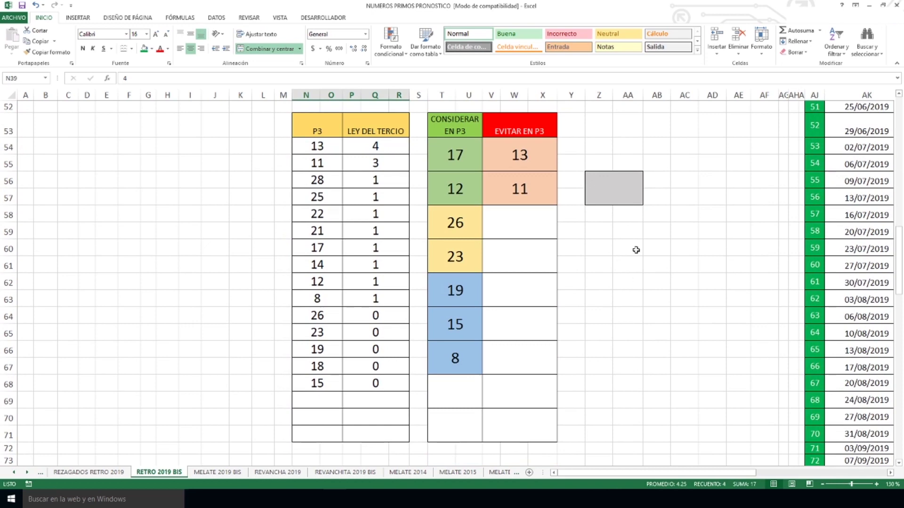
left_click(456, 158)
left_click(457, 188)
left_click(456, 225)
left_click(454, 257)
left_click(455, 292)
left_click(461, 327)
left_click(458, 359)
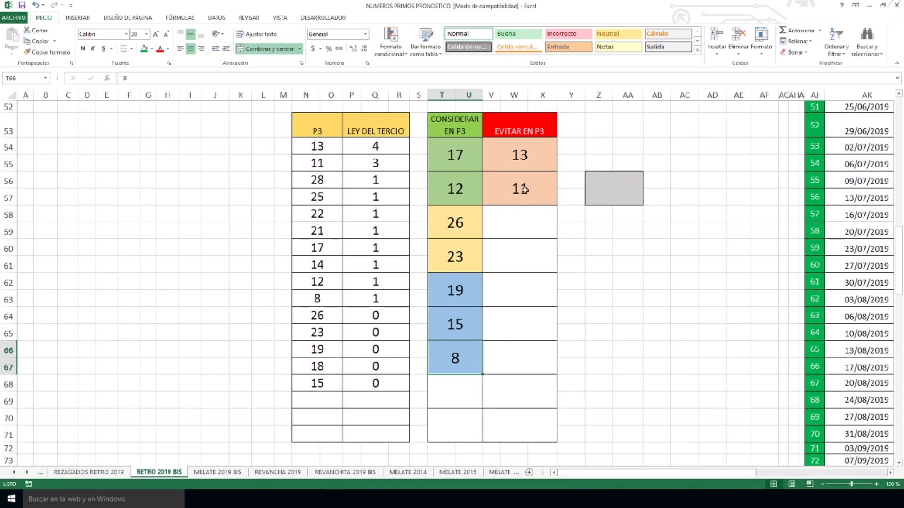
Step: Check the EVITAR EN P3 numbers 13 and 11 against their LEY DEL TERCIO rows
left_click(521, 155)
left_click(528, 191)
left_click_drag(326, 146, 358, 165)
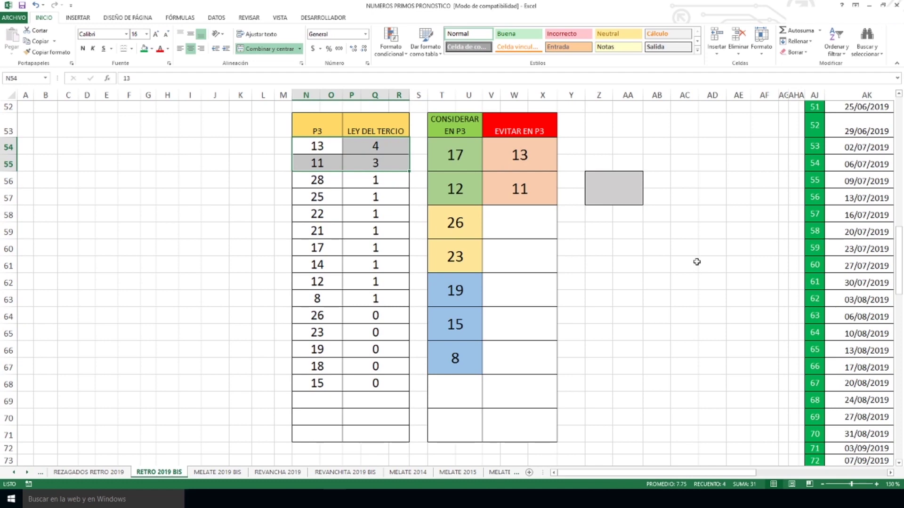
Step: Go through the CONSIDERAR EN P4 numbers from 25 to 21, and select the P4 LEY DEL TERCIO rows for 15 and 27
scroll(691, 254, "down", 4)
scroll(691, 253, "down", 3)
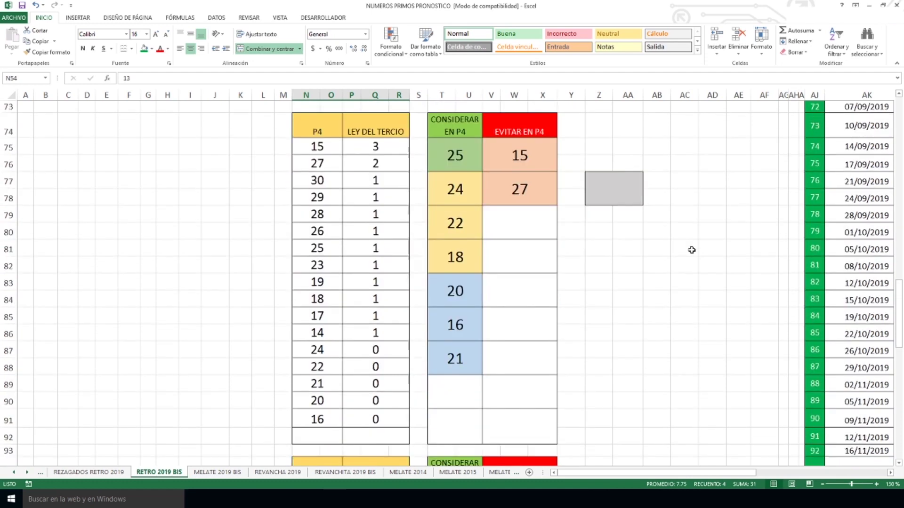
left_click(460, 157)
left_click(456, 191)
left_click(460, 223)
left_click(461, 248)
left_click(462, 286)
left_click(467, 318)
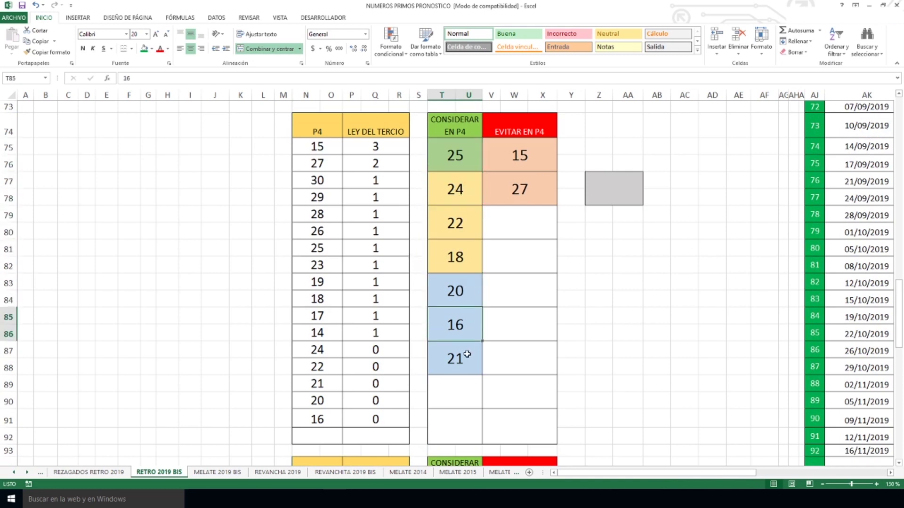
left_click(468, 354)
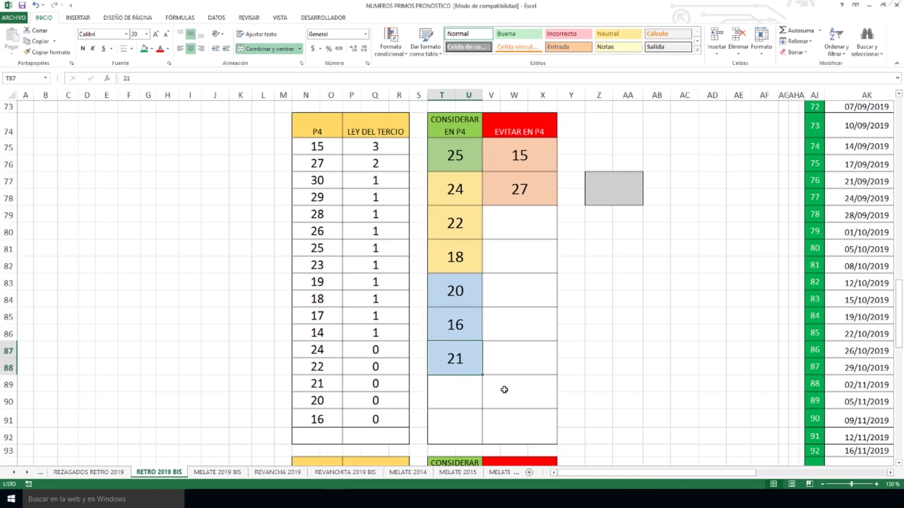
left_click_drag(328, 146, 376, 164)
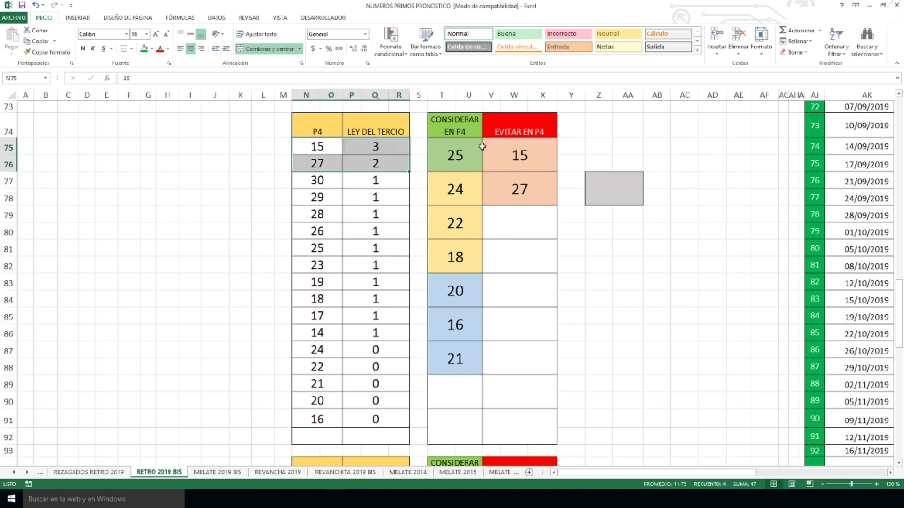
Step: Check the EVITAR EN P4 numbers 15 and 27, and select the LEY DEL TERCIO row for 15
left_click(521, 153)
left_click(520, 188)
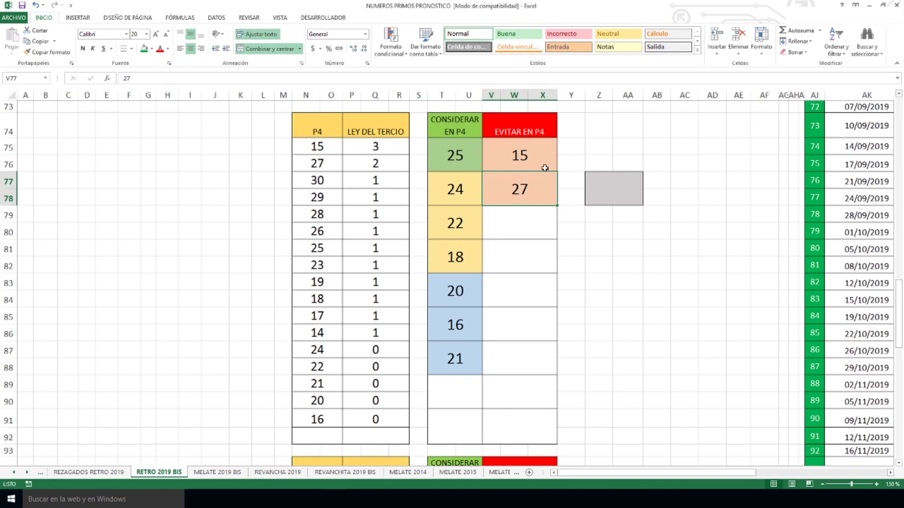
left_click_drag(532, 159, 532, 175)
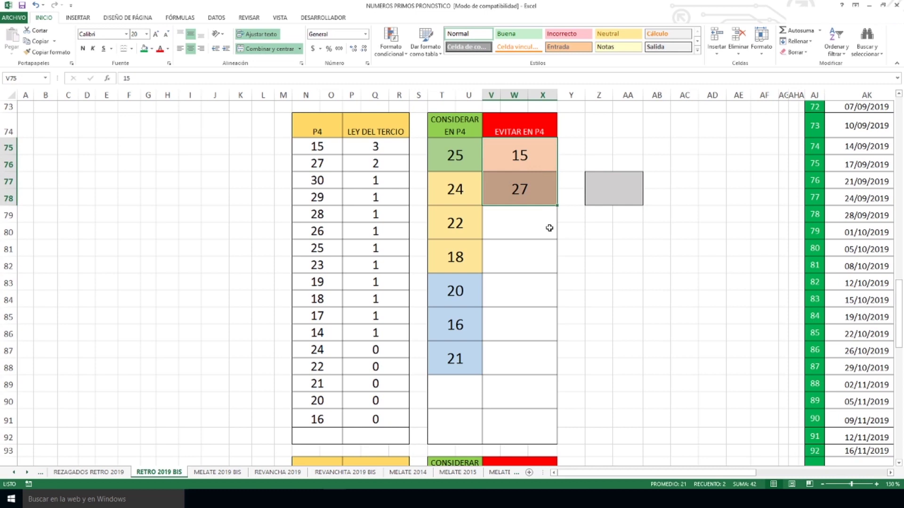
left_click_drag(319, 146, 377, 147)
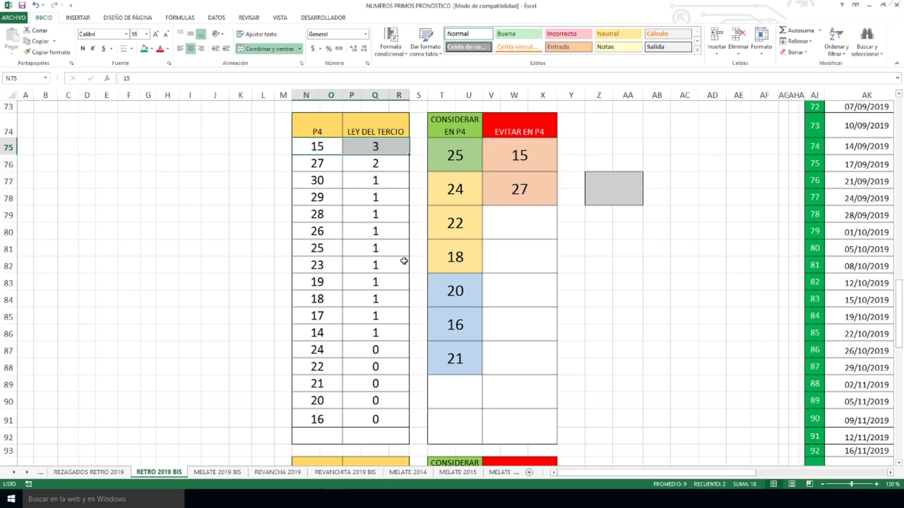
left_click(546, 163)
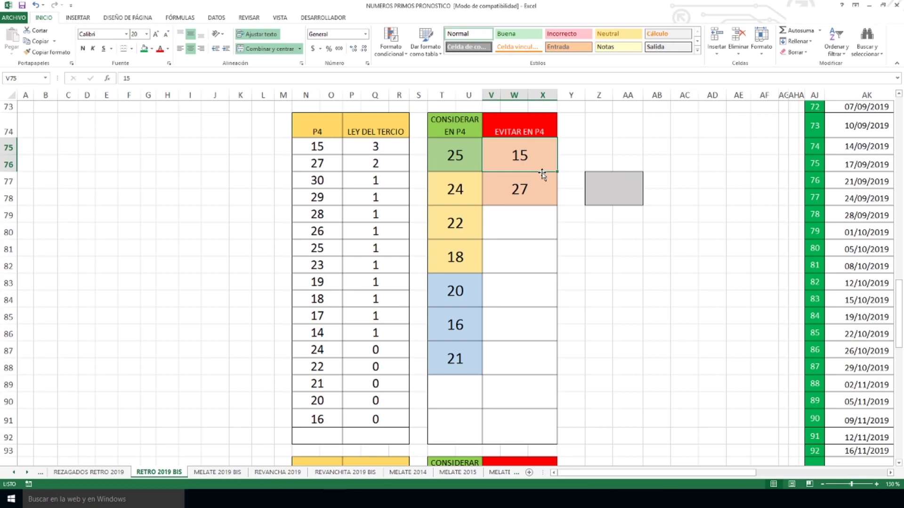
Step: Compare the full CONSIDERAR EN P4 list from 25 to 21 with the P4 LEY DEL TERCIO rows from 30 to 16
left_click_drag(447, 151, 458, 369)
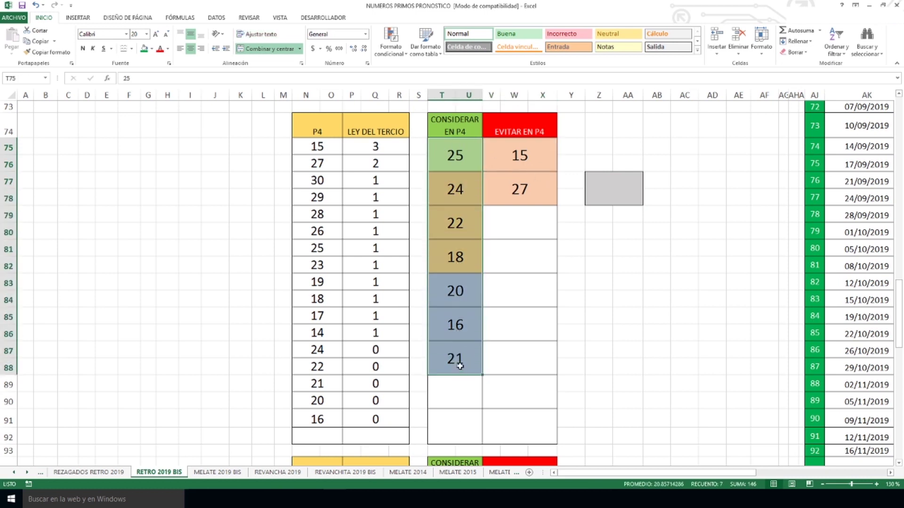
left_click_drag(323, 180, 382, 416)
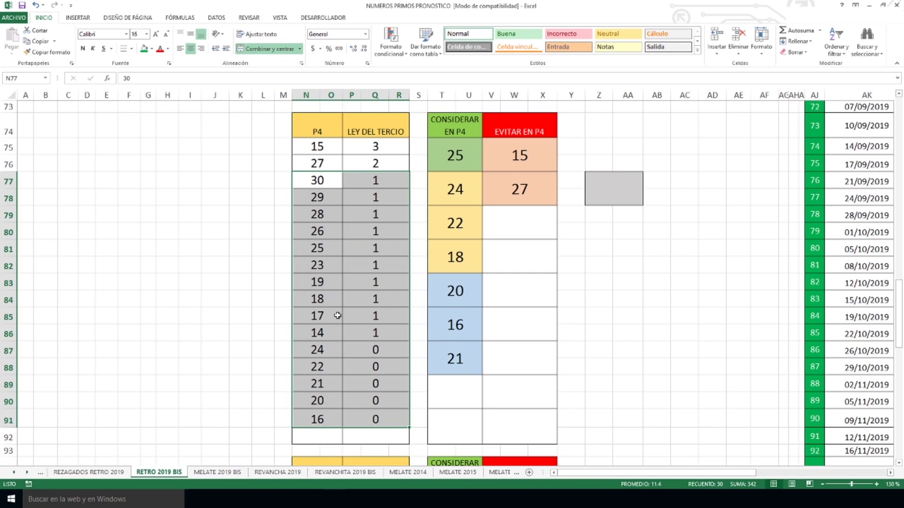
left_click(503, 250)
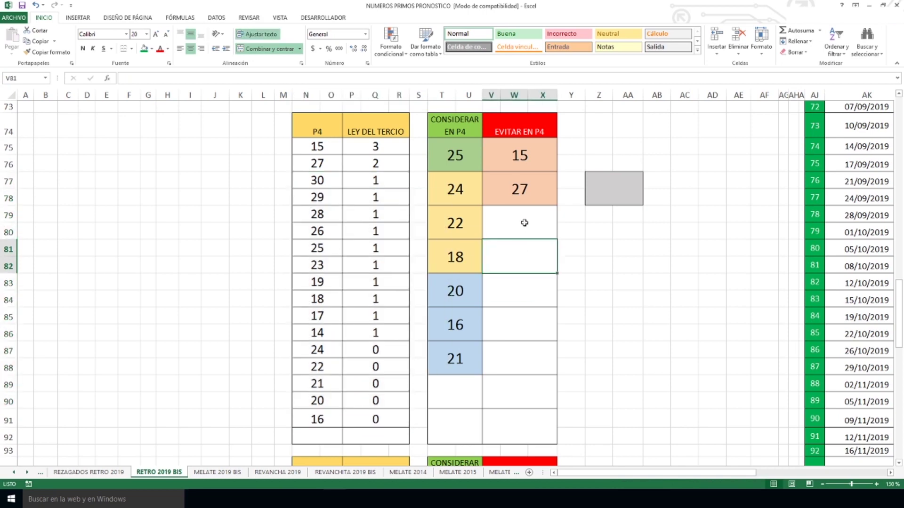
Step: Go through the CONSIDERAR EN P5 numbers one by one: 29, 23, 38, 35, 21 and 30
scroll(522, 220, "down", 6)
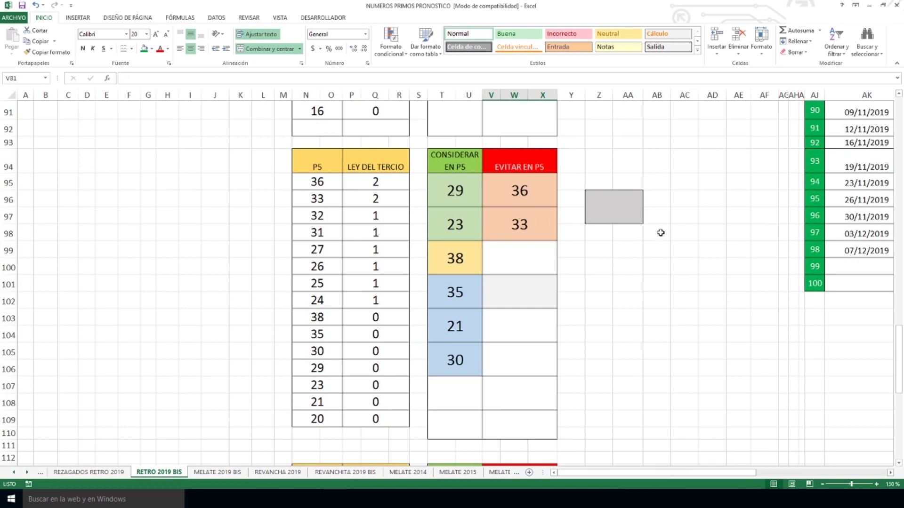
left_click(470, 196)
left_click(464, 218)
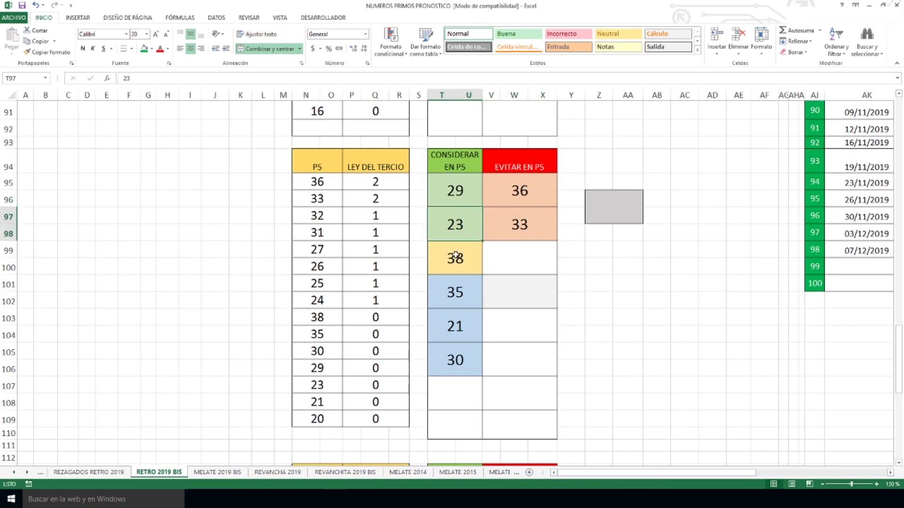
left_click(459, 258)
left_click(462, 291)
left_click(461, 323)
left_click(456, 359)
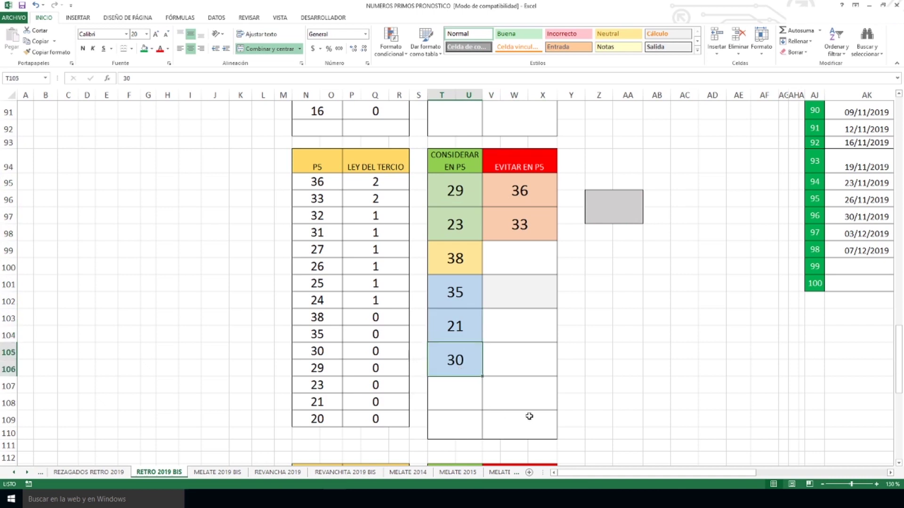
Step: Check the EVITAR EN P5 numbers 36 and 33 against their LEY DEL TERCIO rows
left_click(534, 193)
left_click(529, 229)
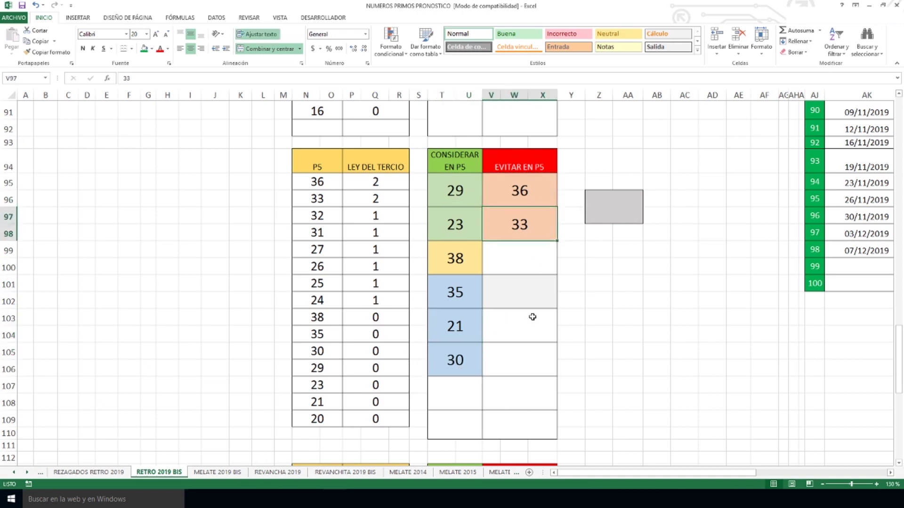
left_click_drag(322, 186, 376, 200)
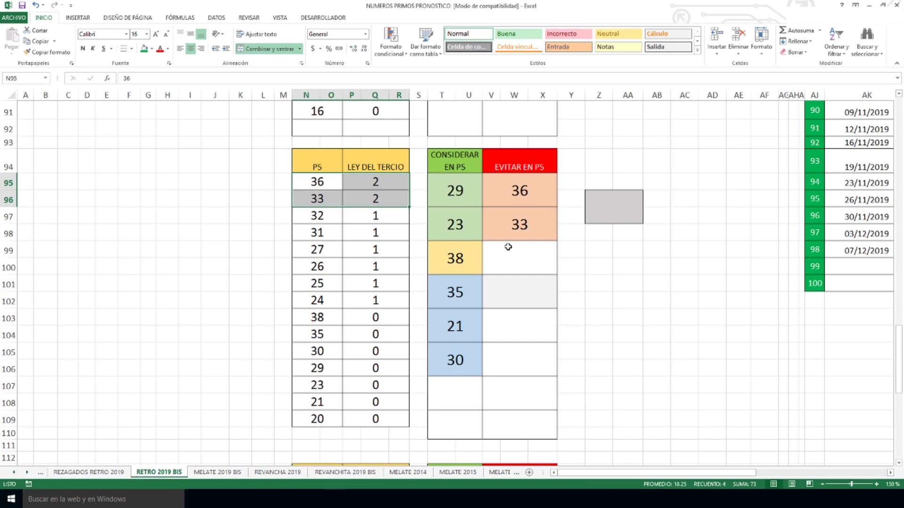
Step: Go through the CONSIDERAR EN P6 numbers one by one: 39, 35, 32, 30 and 29
scroll(508, 245, "down", 6)
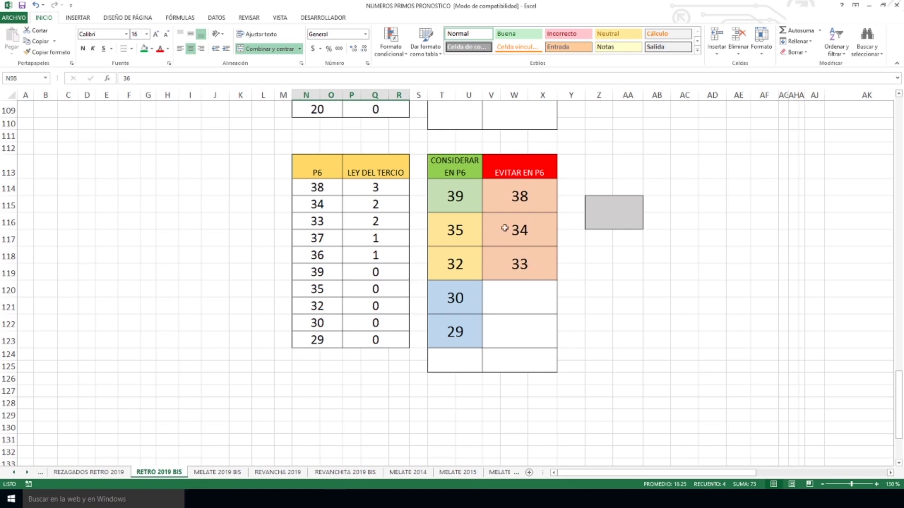
left_click(465, 206)
left_click(465, 234)
left_click(465, 270)
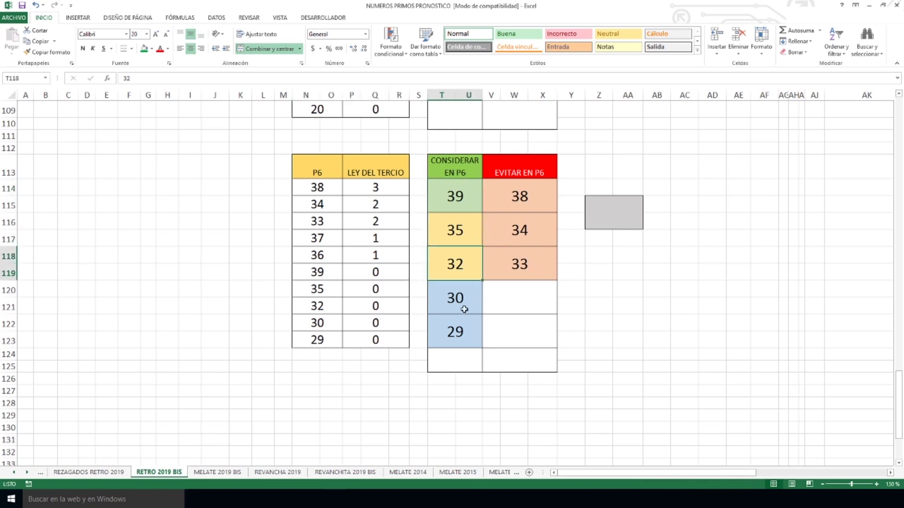
left_click(462, 302)
left_click(463, 337)
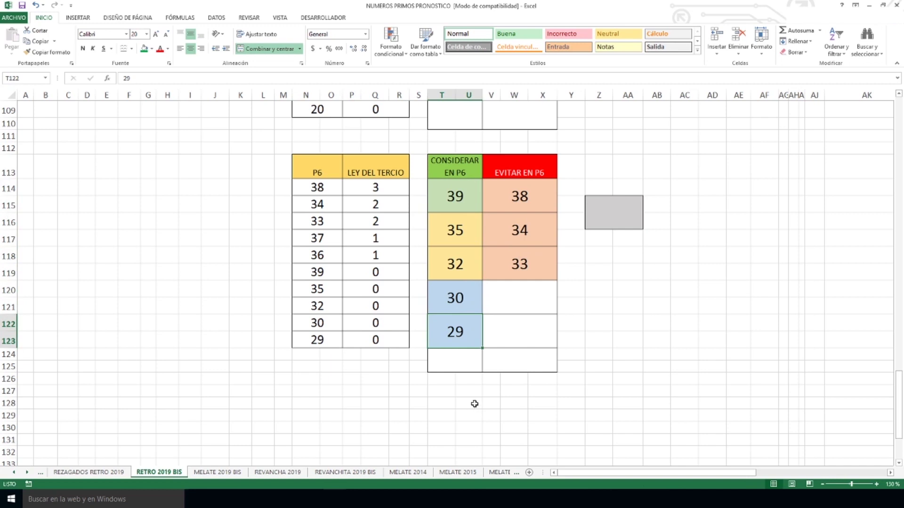
Step: Select the P6 LEY DEL TERCIO rows for 38, 34 and 33, and check the same numbers under EVITAR EN P6
left_click_drag(318, 187, 375, 222)
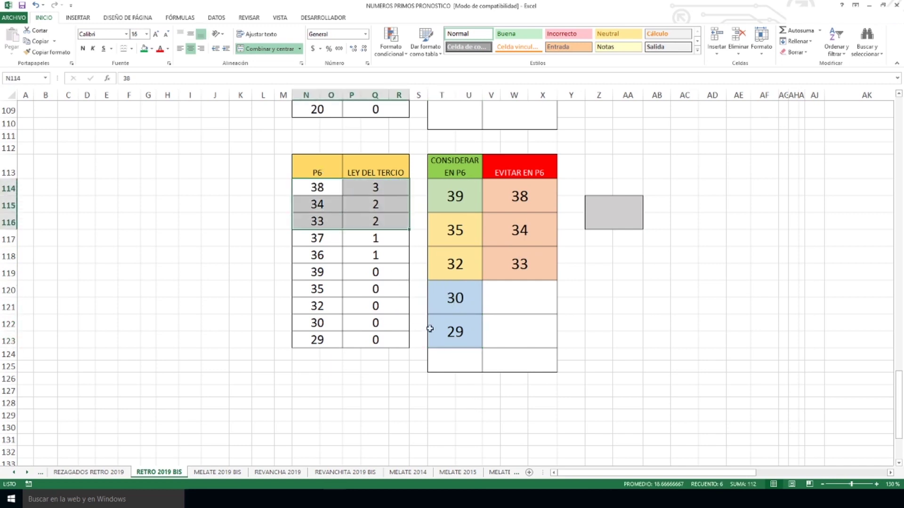
left_click(544, 200)
left_click(531, 234)
left_click(529, 264)
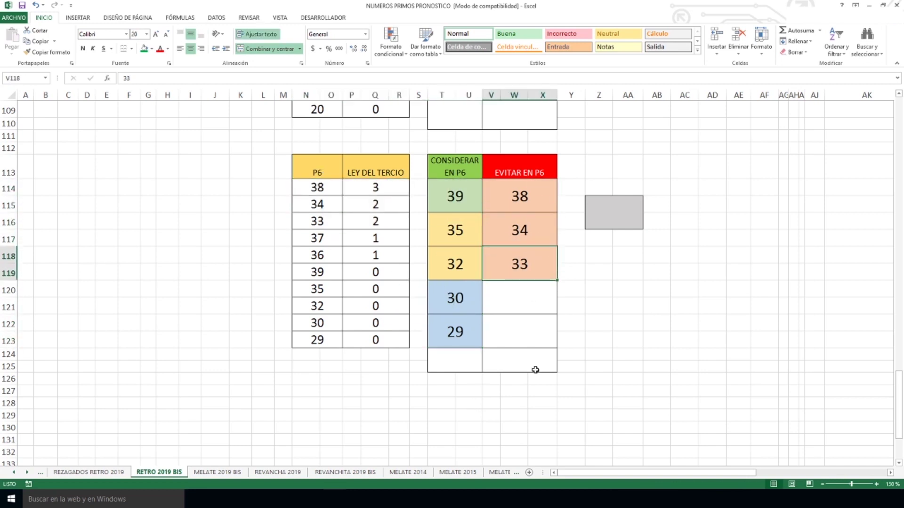
Step: Open the REZAGADOS RETRO 2019 sheet and examine the NUMEROS CON MAYOR REZAGO POR POSICION table from P1 to P6
scroll(518, 337, "up", 20)
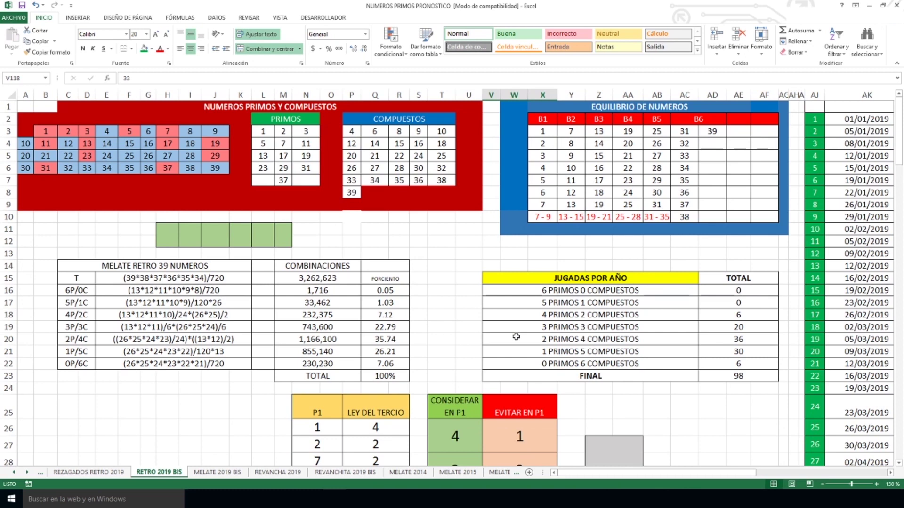
left_click(101, 472)
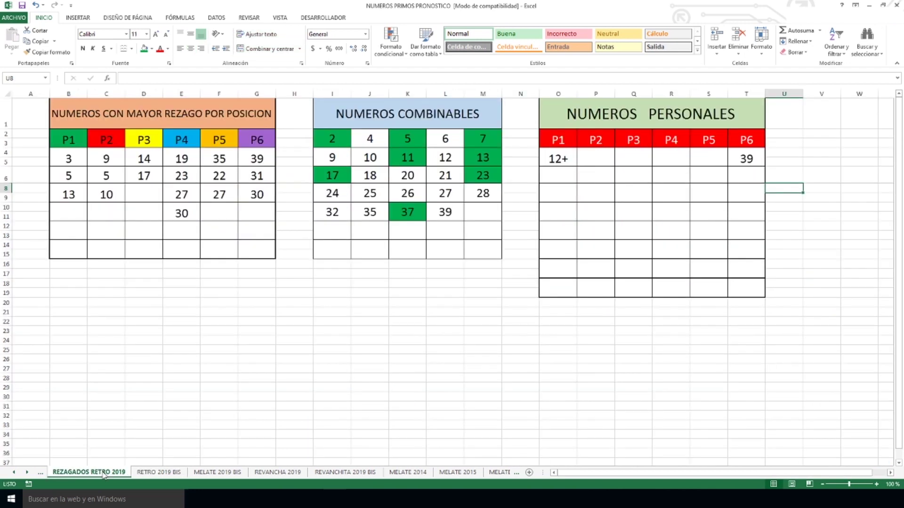
left_click_drag(75, 158, 262, 209)
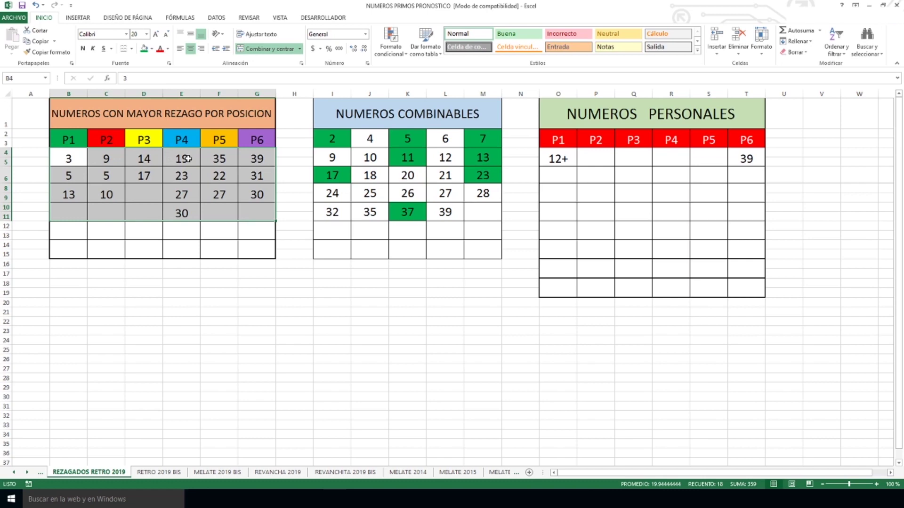
left_click(142, 190)
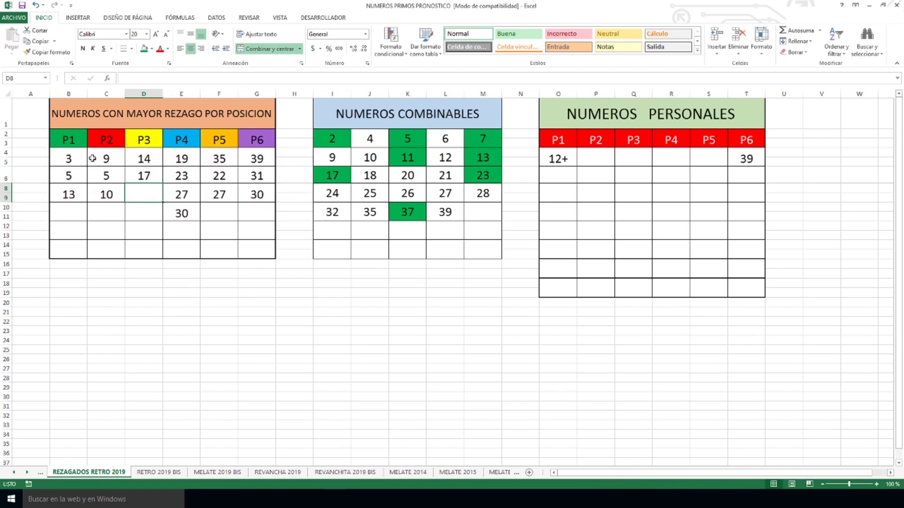
left_click_drag(73, 107, 236, 252)
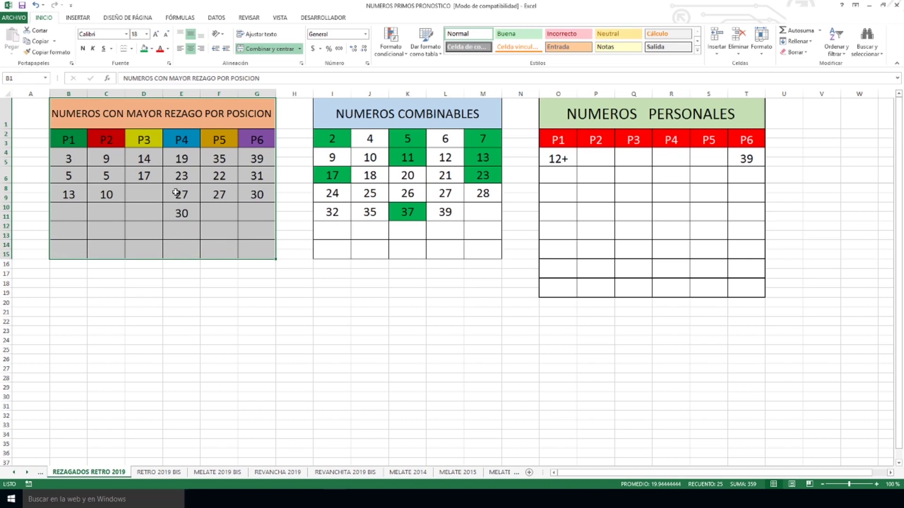
left_click(254, 248)
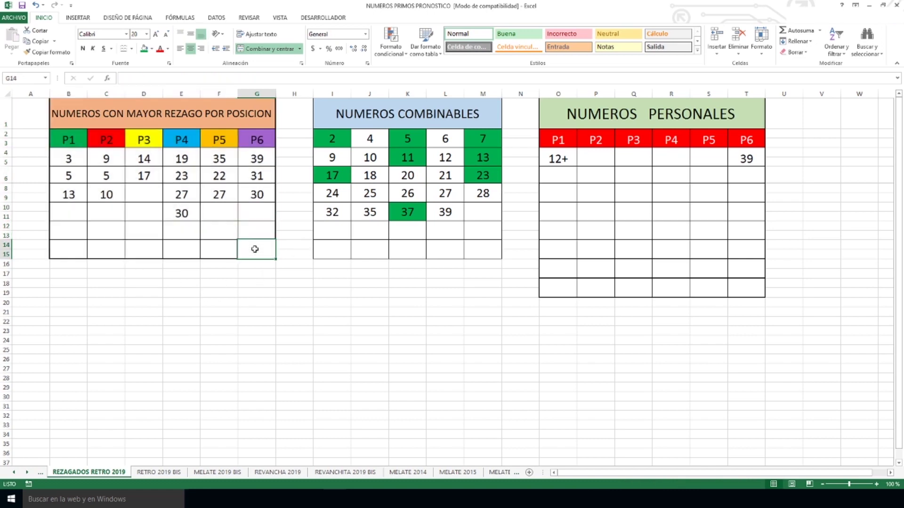
Step: Examine the NUMEROS COMBINABLES table, covering its rows from 2 to 23 and the number 2
left_click(423, 113)
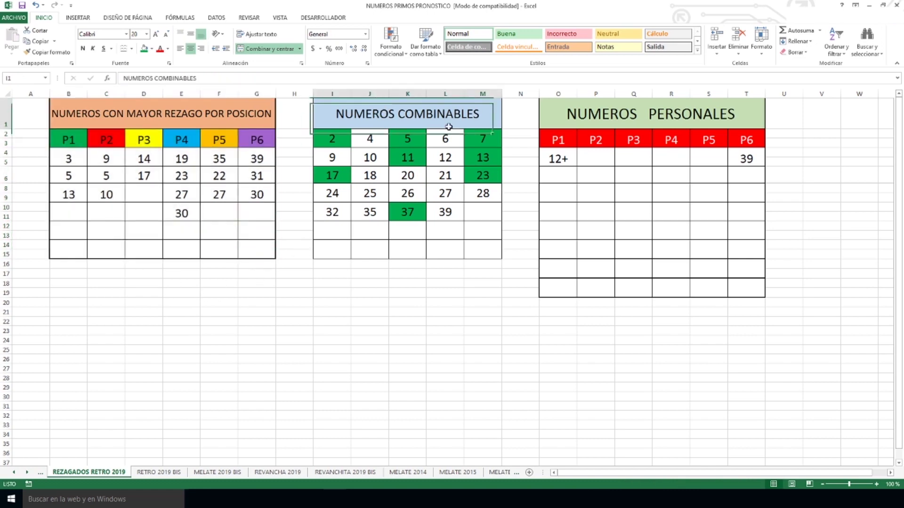
left_click_drag(471, 129, 476, 254)
left_click(473, 294)
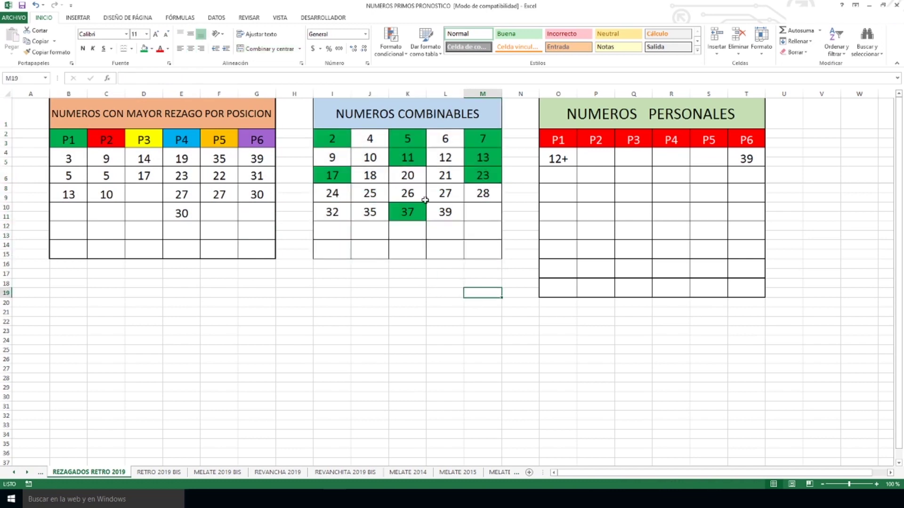
left_click_drag(348, 138, 480, 182)
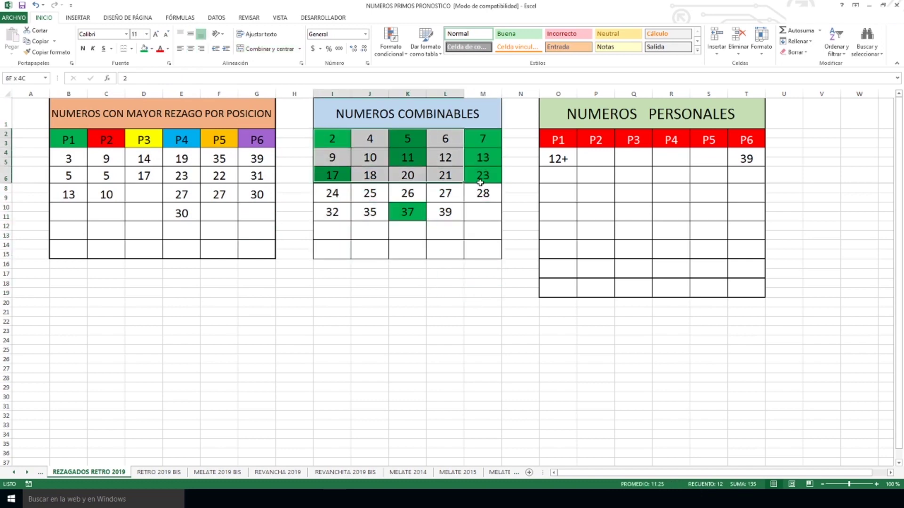
left_click(483, 212)
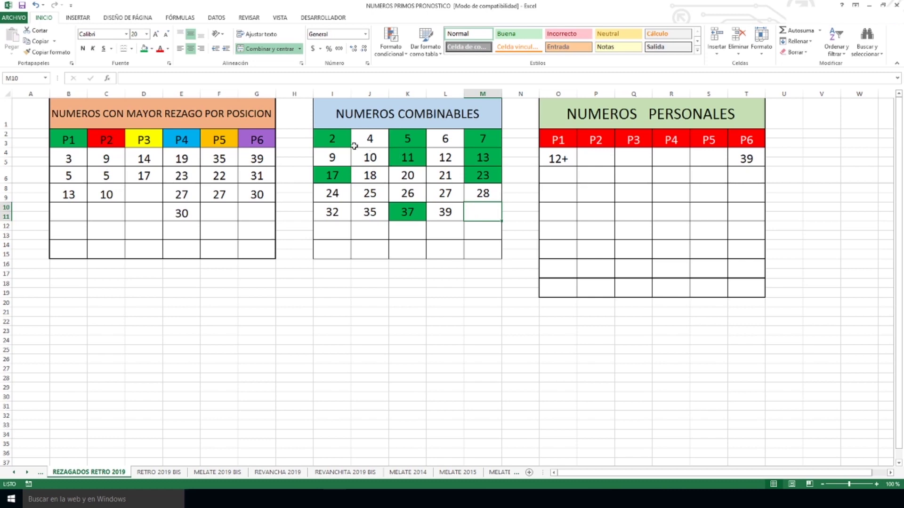
left_click(335, 141)
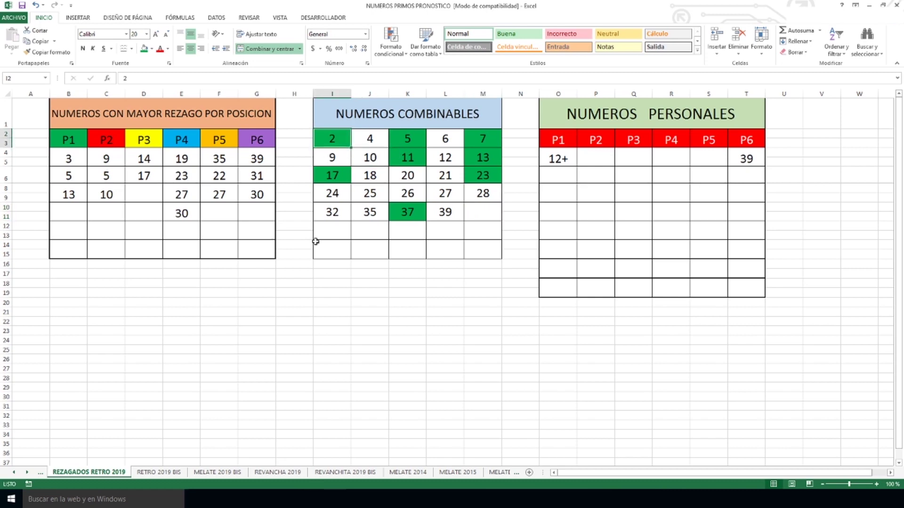
Step: Go back to the RETRO 2019 BIS sheet and look over its prime and composite number tables
left_click(158, 472)
scroll(464, 374, "up", 2)
scroll(458, 433, "up", 4)
scroll(448, 430, "down", 3)
scroll(448, 429, "up", 3)
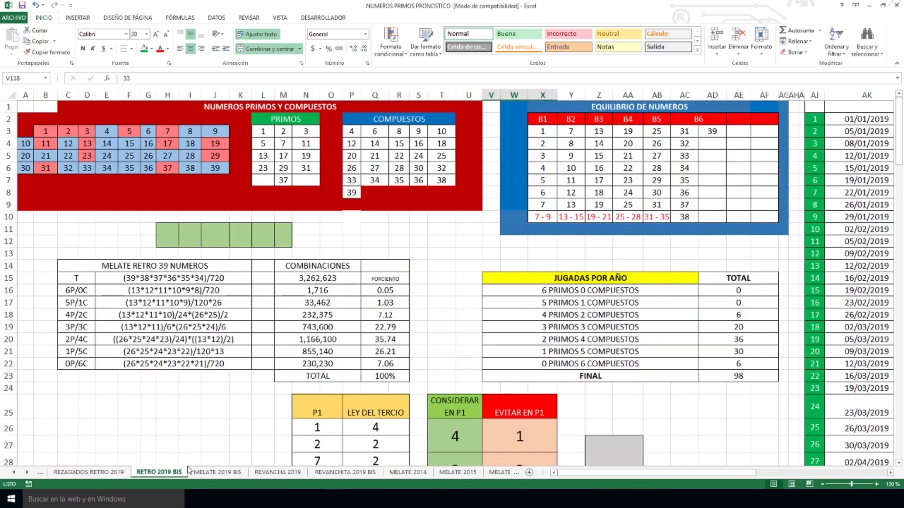
Step: Return to the REZAGADOS RETRO 2019 sheet and review the most-delayed numbers heading and the full NUMEROS COMBINABLES list
left_click(99, 472)
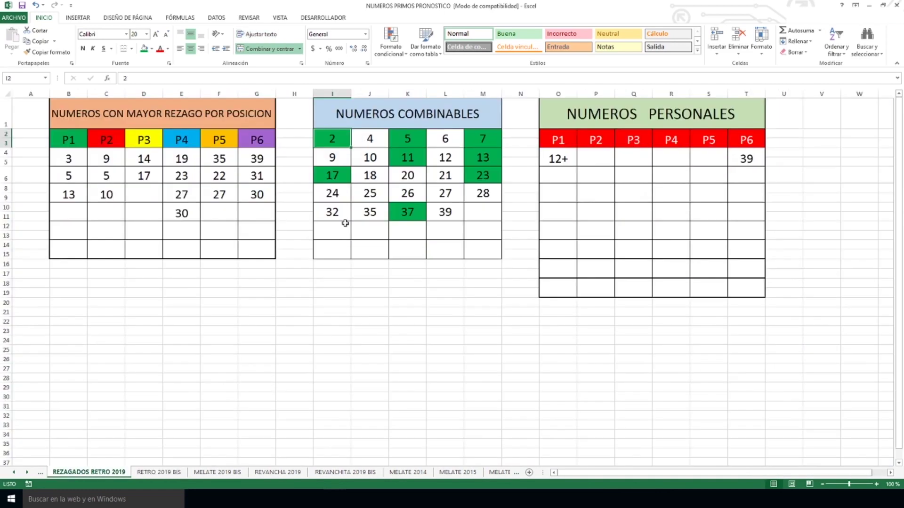
left_click(159, 125)
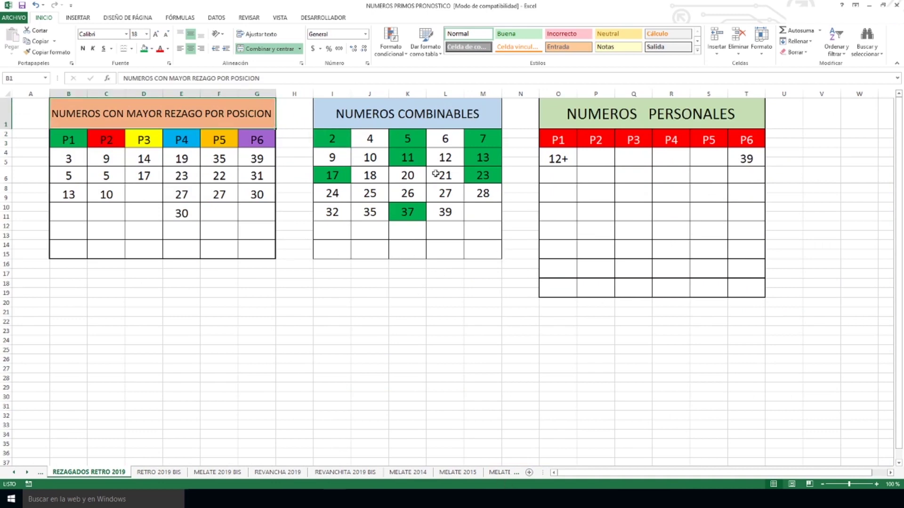
left_click_drag(331, 135, 478, 213)
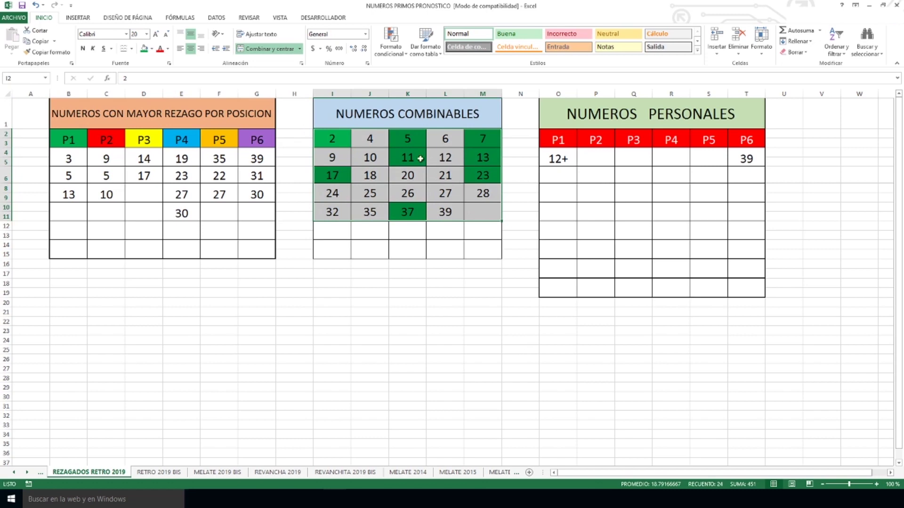
left_click(371, 158)
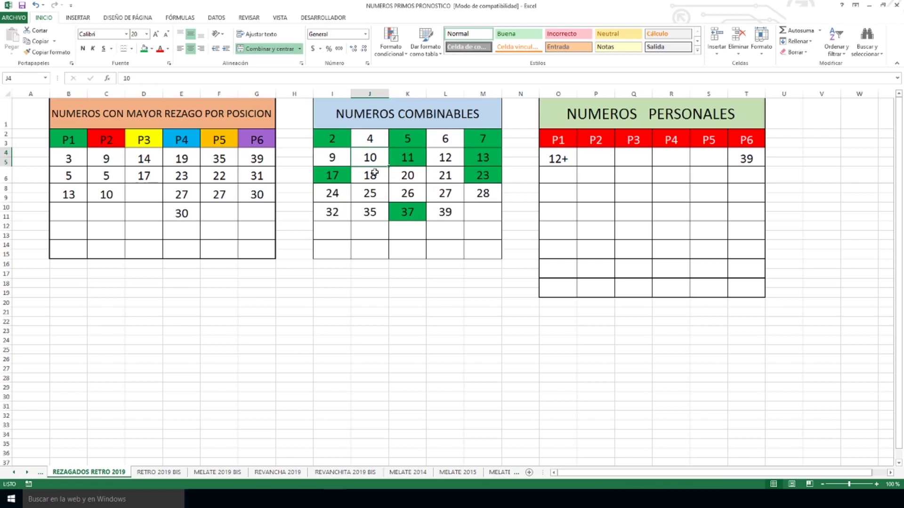
Step: Review the NUMEROS PERSONALES table, checking its 12+ entry under P1 and 39 under P6
left_click_drag(644, 116, 680, 161)
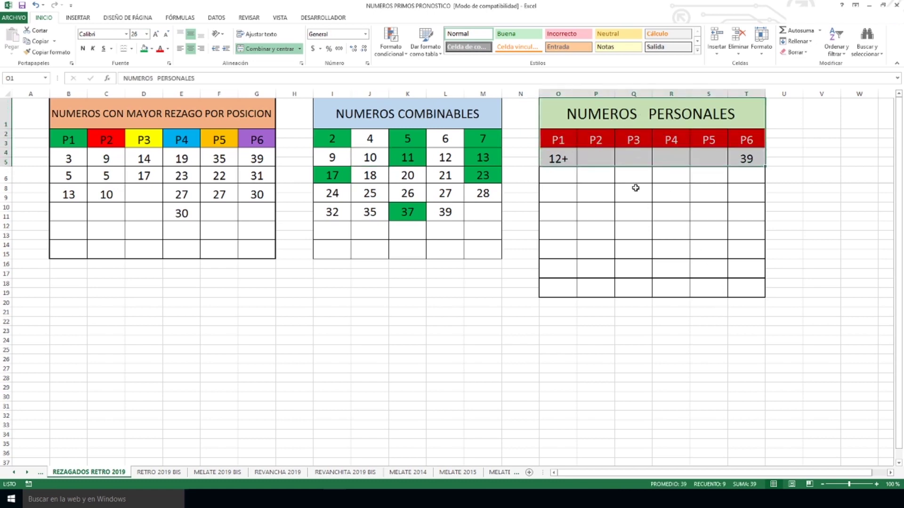
left_click(568, 158)
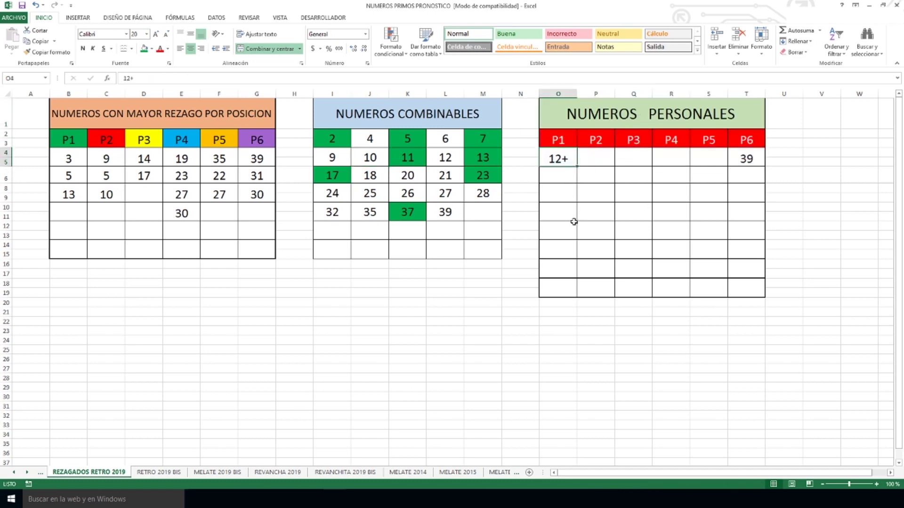
left_click(749, 162)
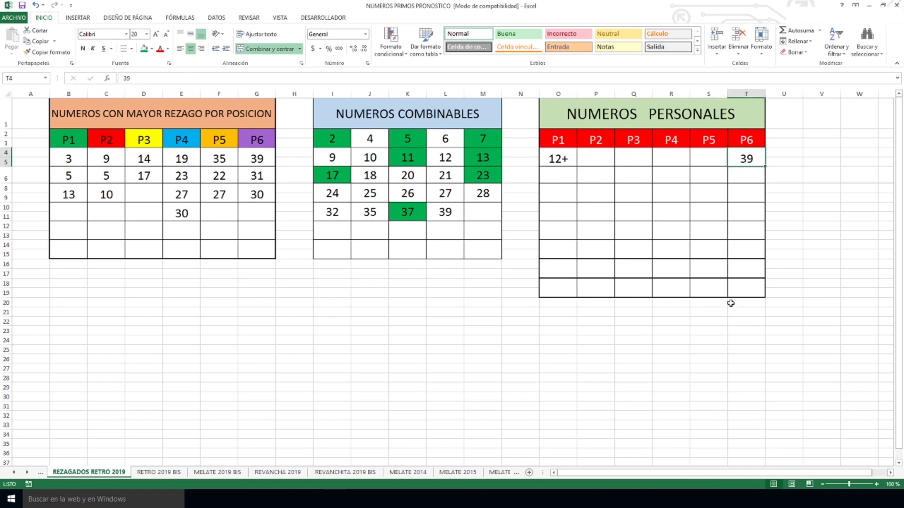
Step: Open the RETRO 2019 BIS sheet and examine the six numbers of draw 82, dated 12/10/2019, in the draw history
left_click(157, 472)
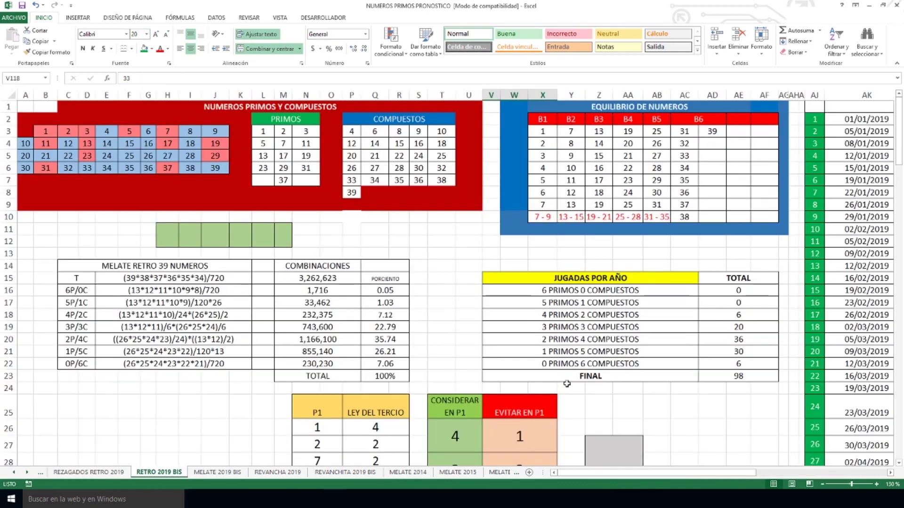
left_click_drag(640, 472, 771, 472)
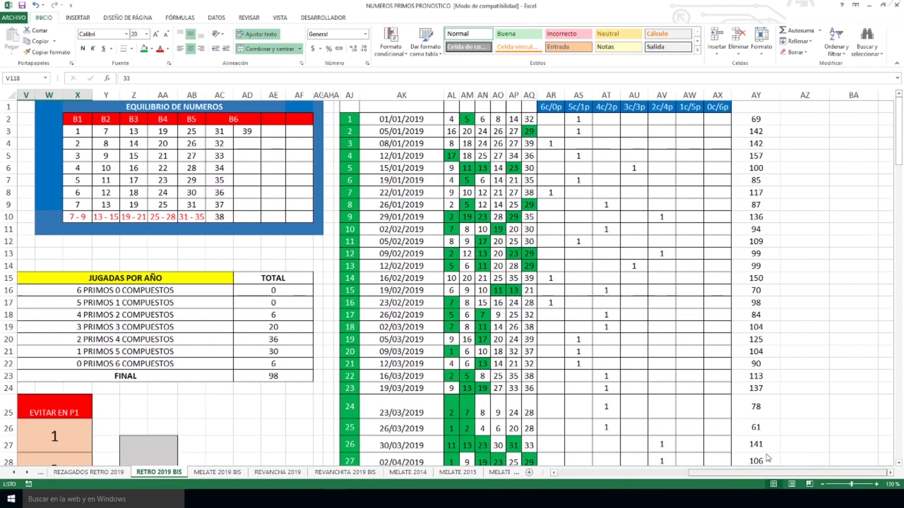
scroll(597, 195, "down", 1)
scroll(597, 195, "down", 20)
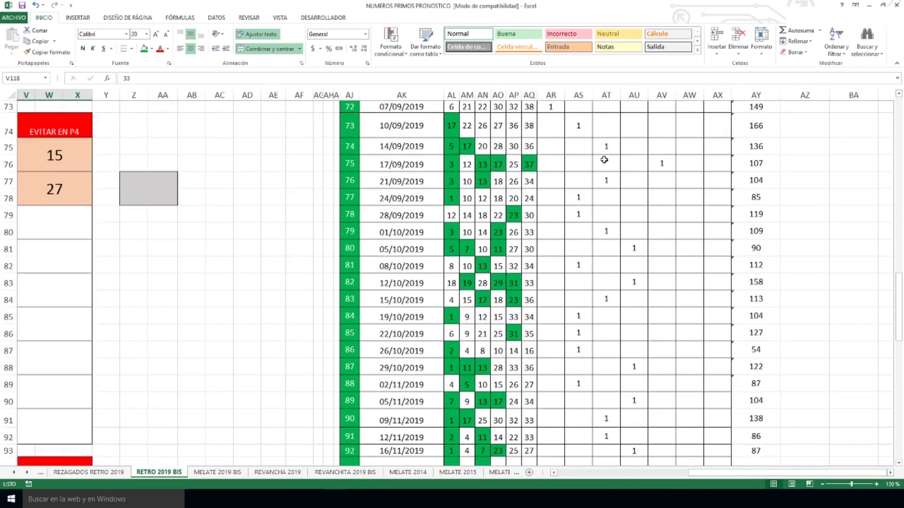
scroll(604, 159, "up", 1)
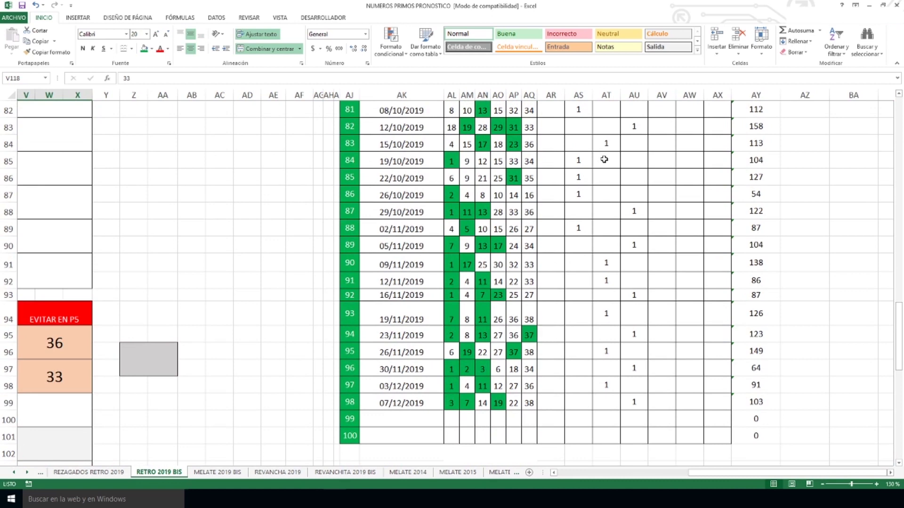
left_click(452, 127)
left_click_drag(464, 135, 528, 127)
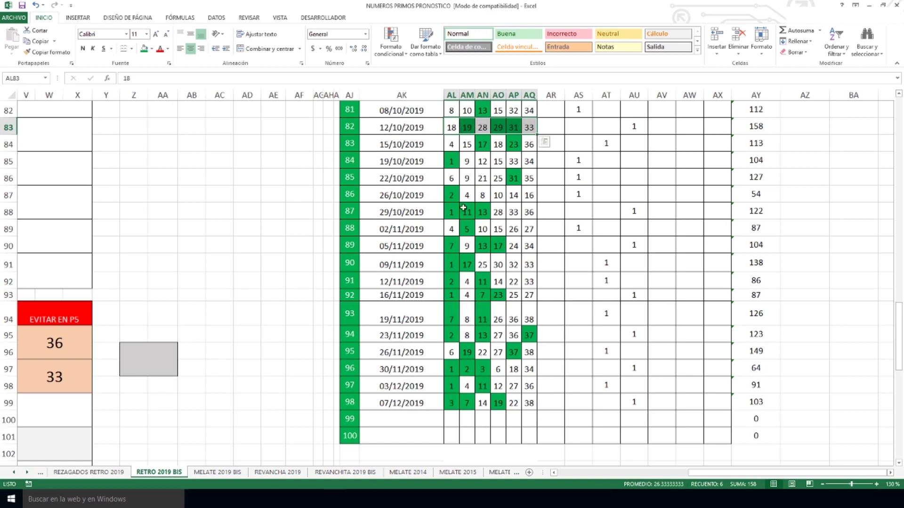
left_click_drag(455, 128, 523, 125)
Step: Examine the six numbers of draw 78 (28/09/2019) and draw 73 (10/09/2019) in the draw history
scroll(557, 200, "up", 2)
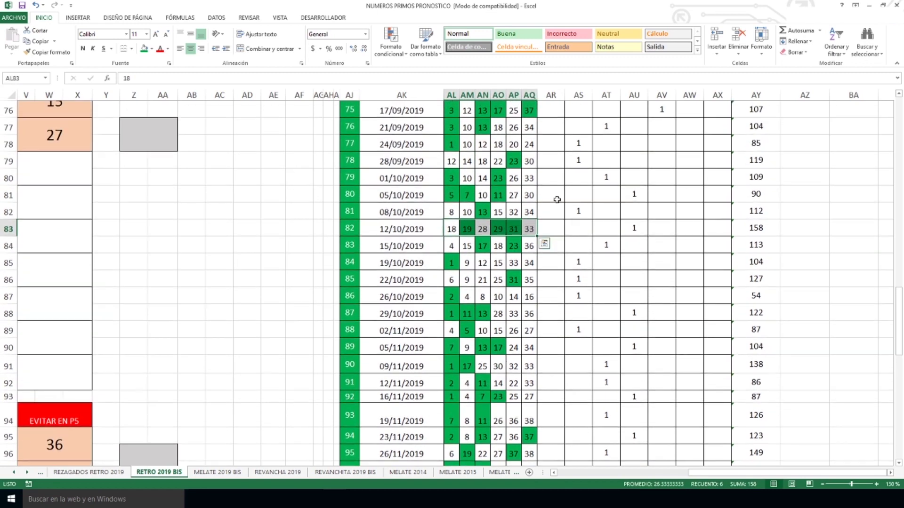
left_click_drag(452, 161, 529, 161)
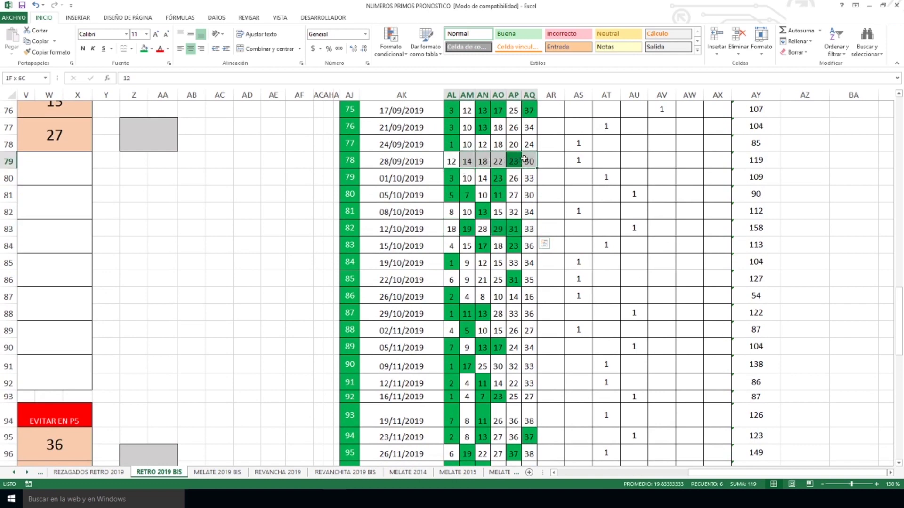
scroll(537, 251, "up", 1)
scroll(537, 252, "up", 1)
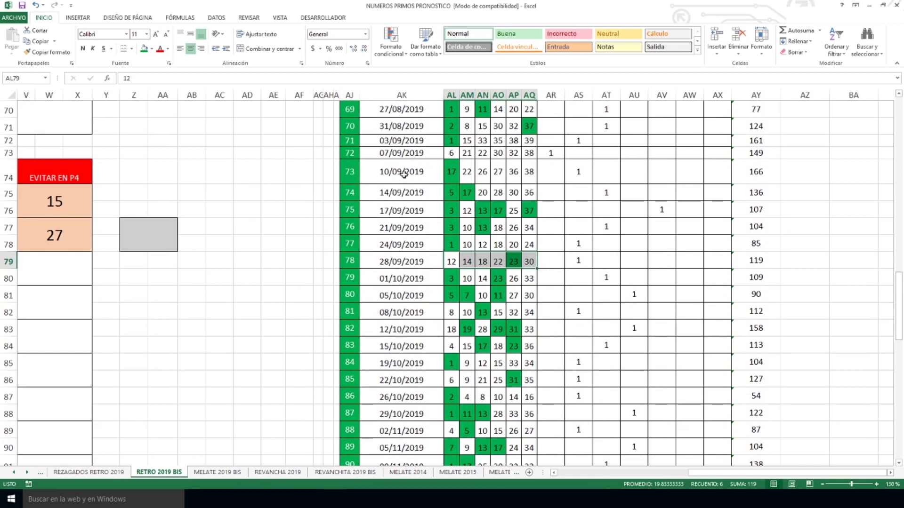
left_click_drag(450, 172, 528, 172)
Step: Compare the six numbers of draw 67 (20/08/2019) with those of draw 61 (30/07/2019)
scroll(531, 272, "up", 1)
scroll(531, 272, "up", 2)
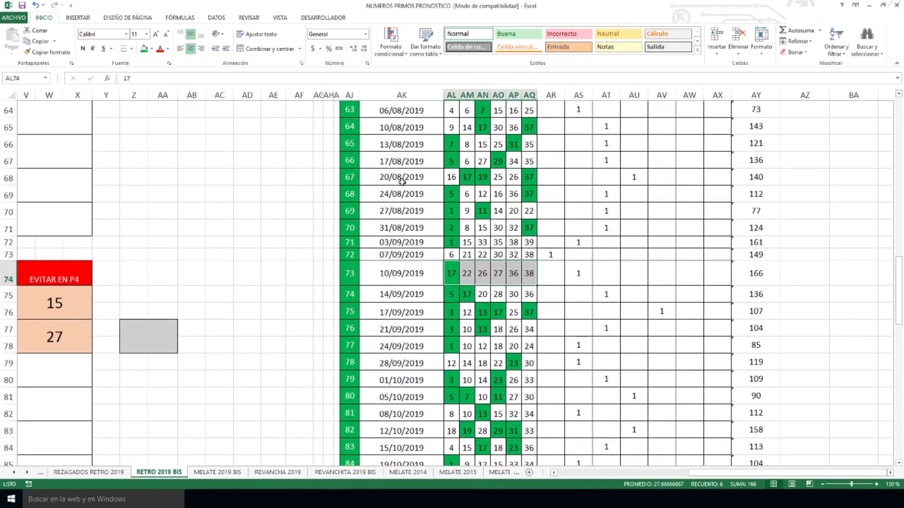
left_click_drag(451, 178, 530, 180)
scroll(505, 237, "up", 1)
scroll(506, 237, "up", 1)
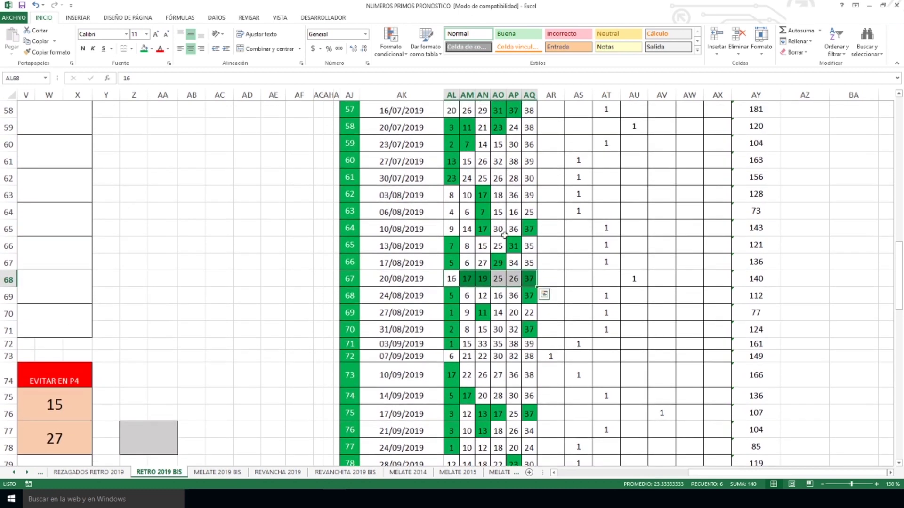
left_click_drag(451, 178, 530, 179)
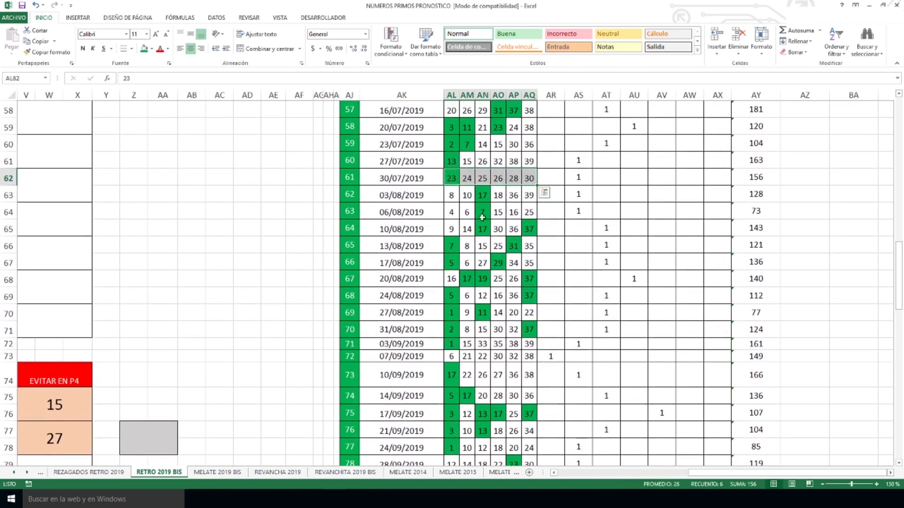
left_click_drag(454, 280, 530, 280)
Step: Highlight the first-position numbers from draw 83 to draw 98 to review the latest P1 results
scroll(475, 297, "down", 1)
scroll(475, 298, "down", 10)
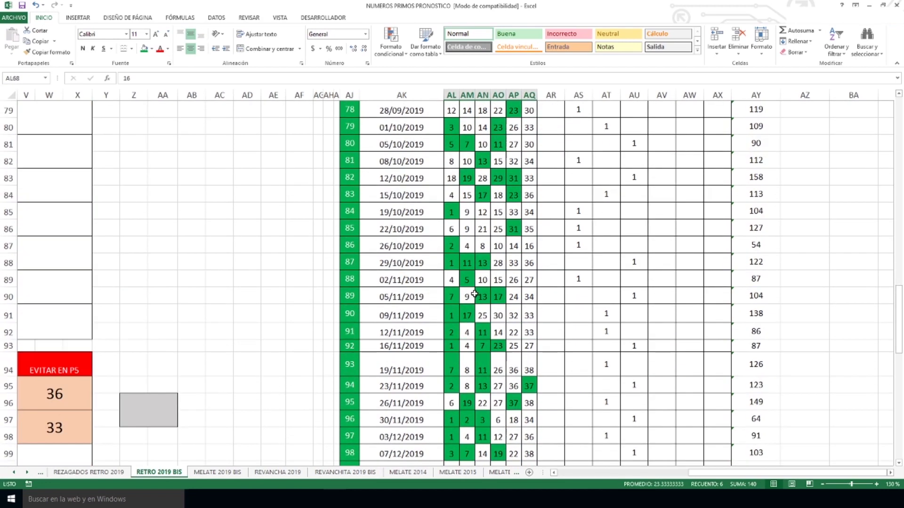
scroll(474, 292, "up", 2)
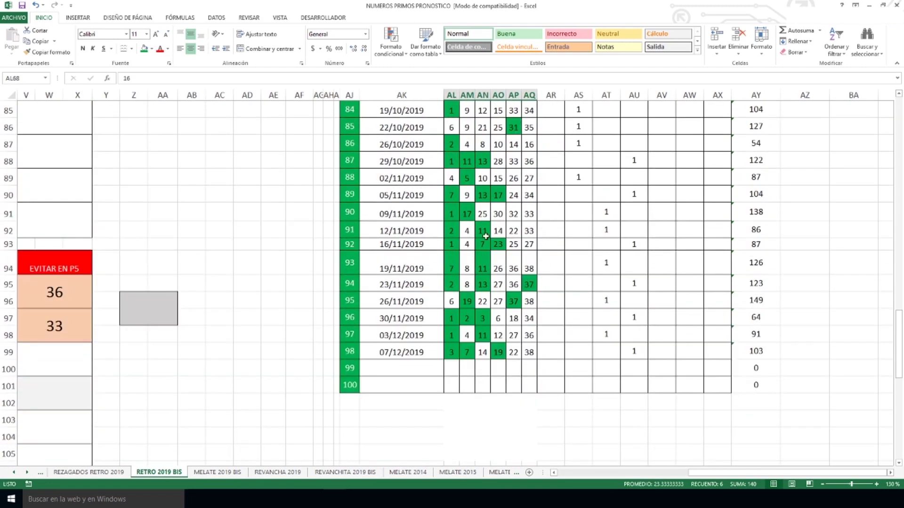
scroll(478, 213, "up", 1)
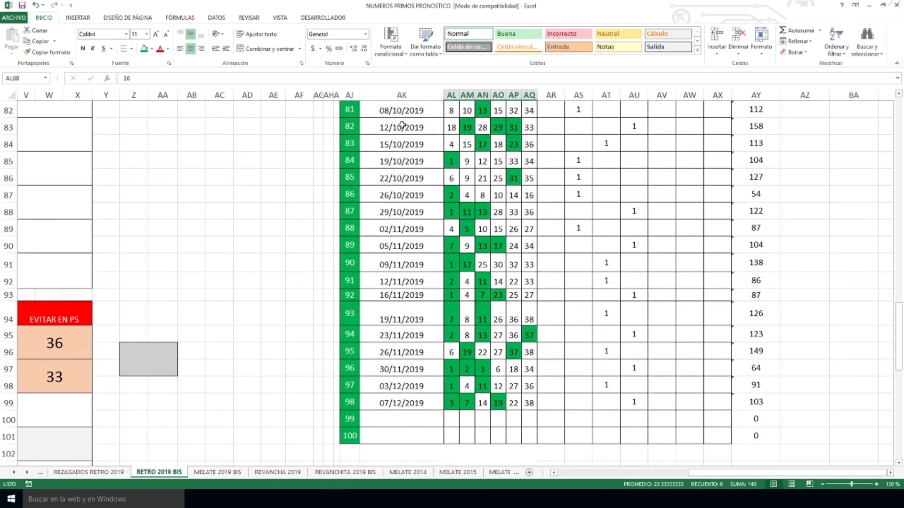
left_click_drag(452, 142, 451, 403)
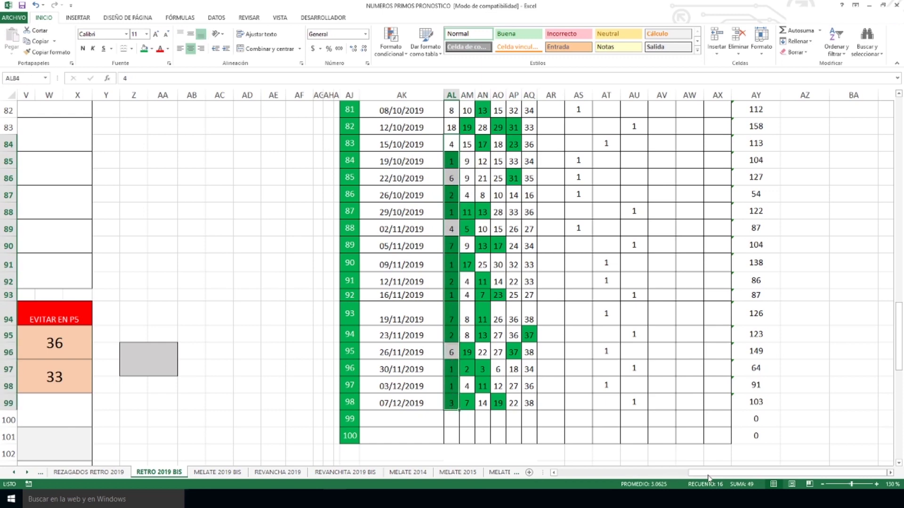
Step: Examine the B1 column of the EQUILIBRIO DE NUMEROS table, from 1 to 7, and its 7 - 9 range
left_click_drag(708, 477, 578, 477)
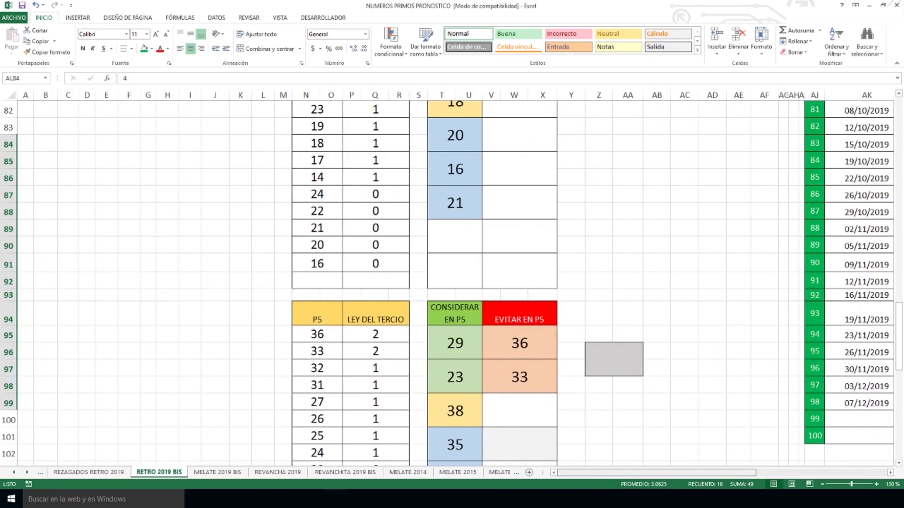
scroll(545, 289, "up", 20)
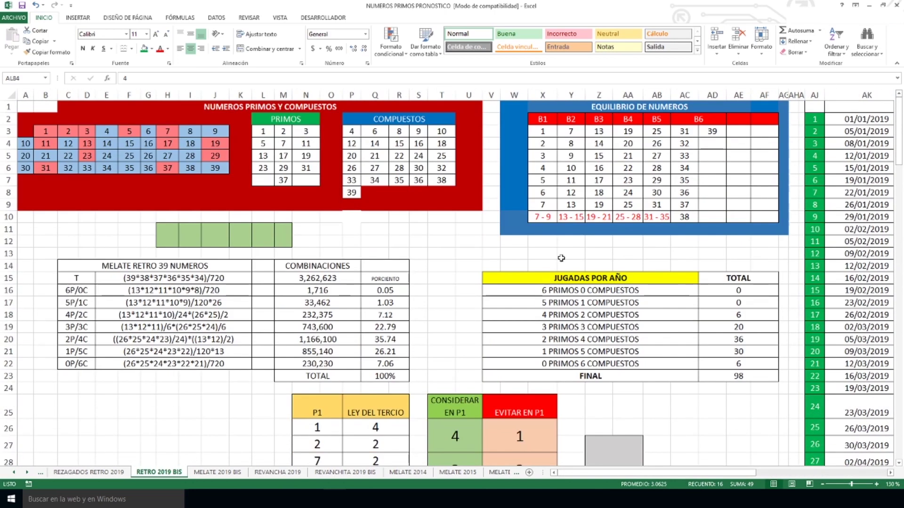
left_click_drag(543, 119, 701, 205)
left_click(545, 135)
left_click_drag(546, 134, 549, 207)
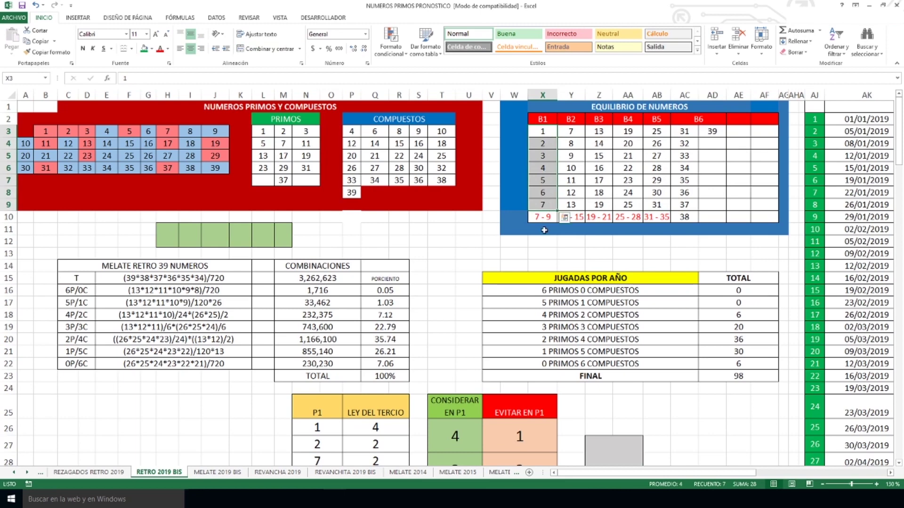
left_click(544, 217)
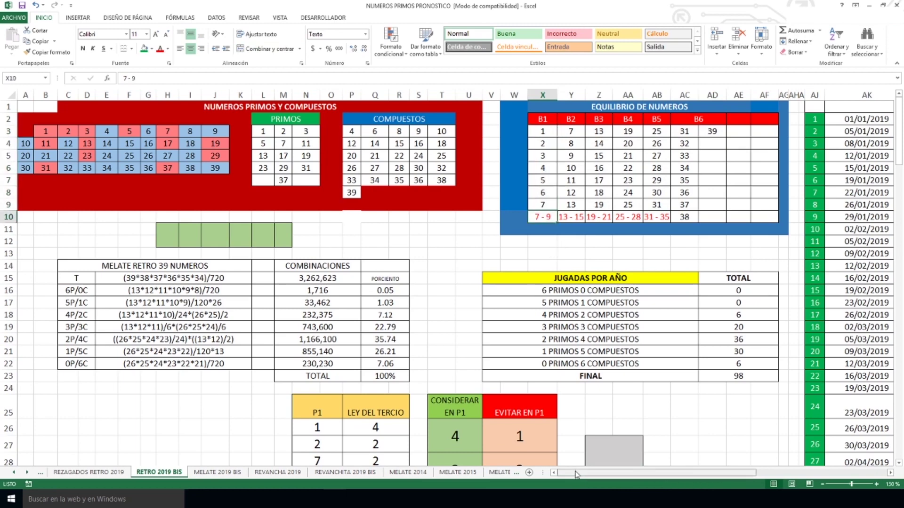
Step: Go back to the draw history and recheck the P1 numbers from 15/10/2019 to 07/12/2019
left_click_drag(578, 472, 711, 472)
scroll(537, 218, "down", 9)
scroll(536, 218, "down", 19)
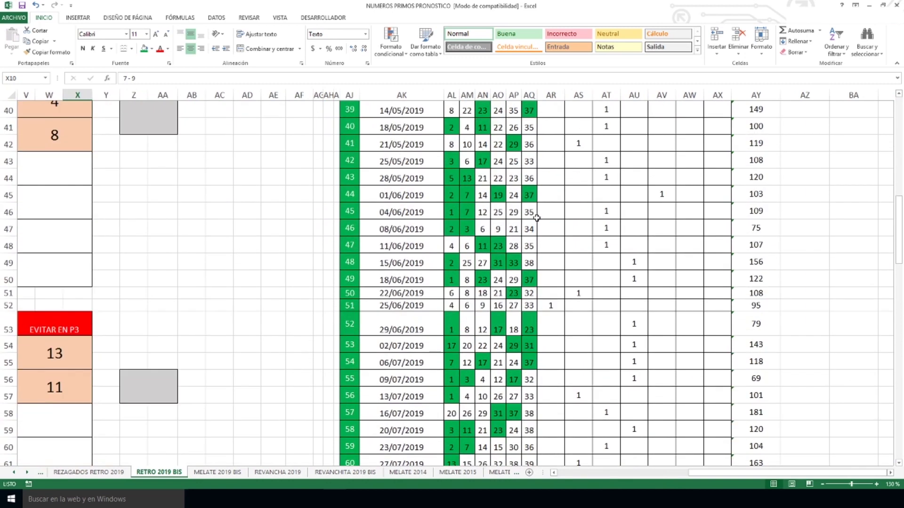
scroll(537, 218, "up", 2)
scroll(536, 218, "down", 1)
left_click_drag(462, 144, 451, 408)
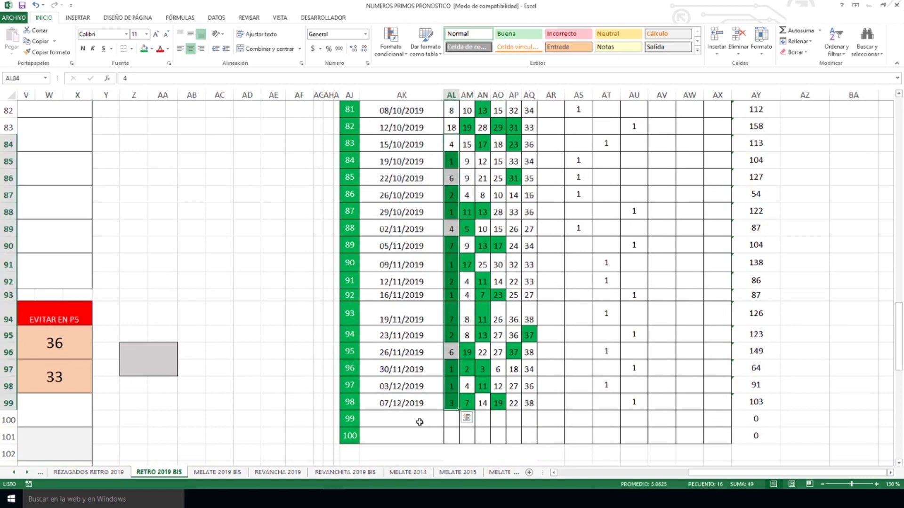
Step: Return to the REZAGADOS RETRO 2019 sheet and compare the personal 12+ and 39 entries with the most-delayed P6 number
left_click(74, 474)
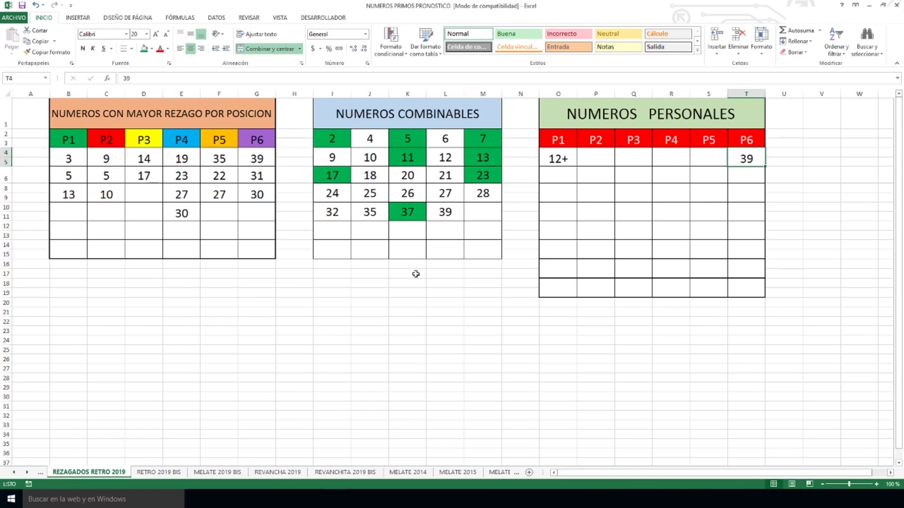
left_click(549, 160)
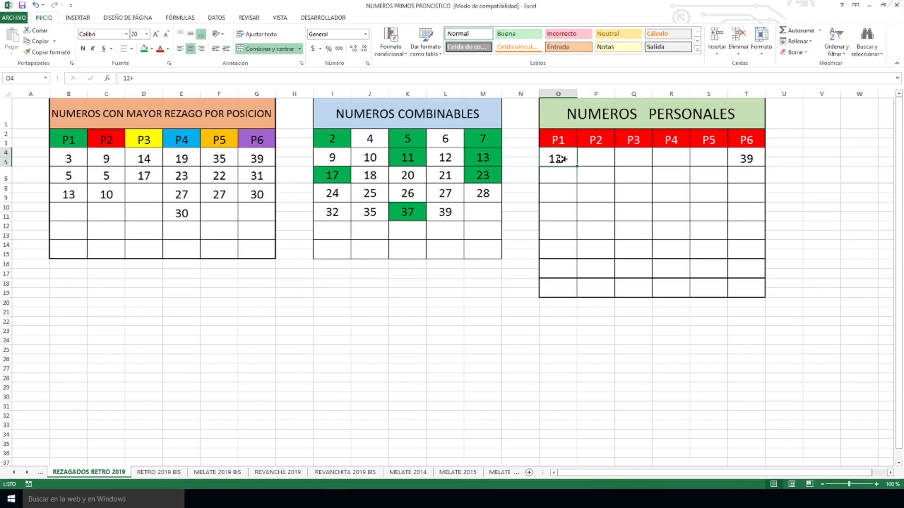
left_click(751, 158)
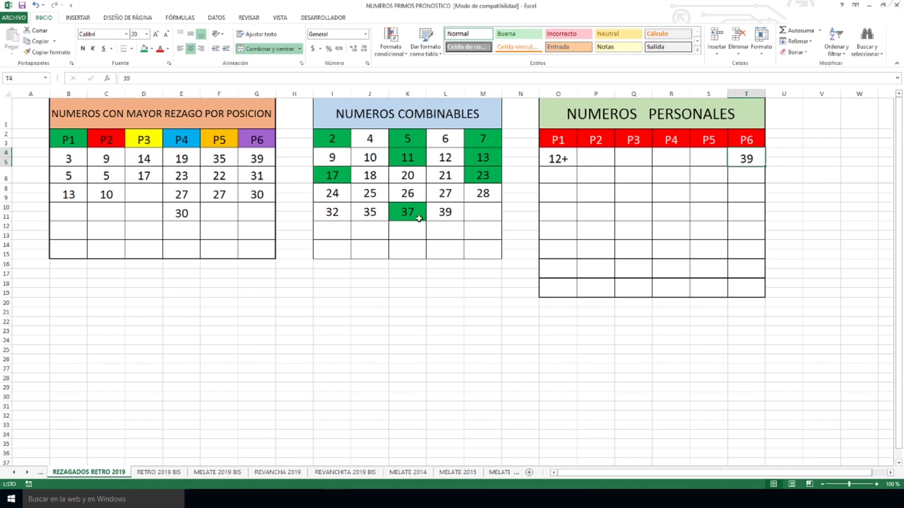
left_click(253, 161)
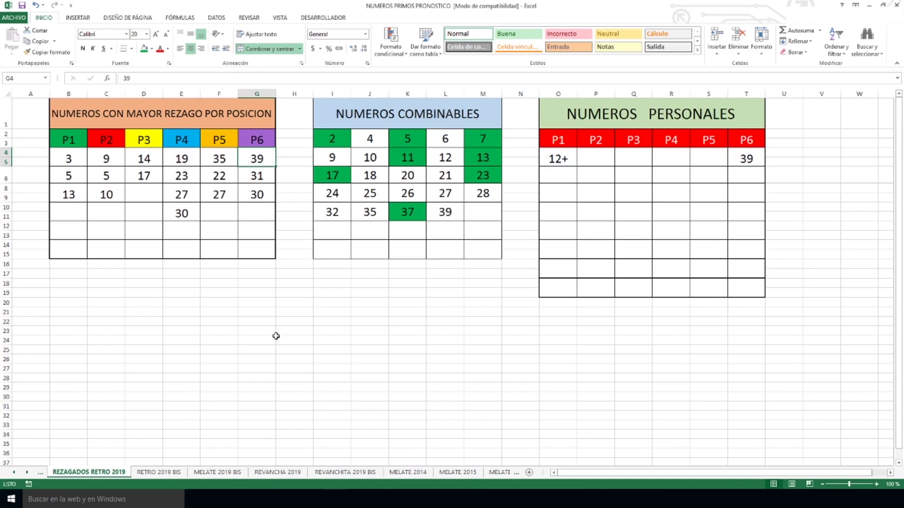
Step: Open the RETRO 2019 BIS sheet and locate the number 39 in the B6 group of EQUILIBRIO DE NUMEROS
left_click(159, 473)
scroll(345, 337, "up", 18)
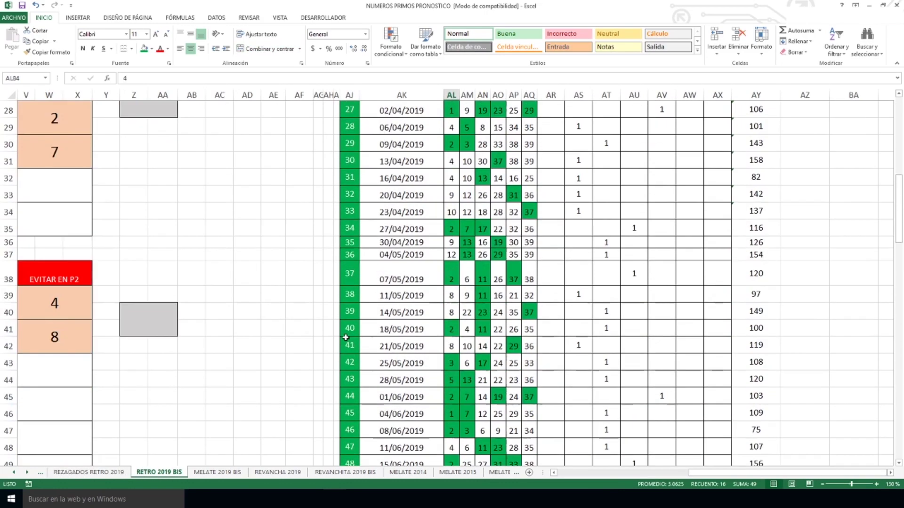
scroll(345, 338, "up", 9)
left_click(248, 131)
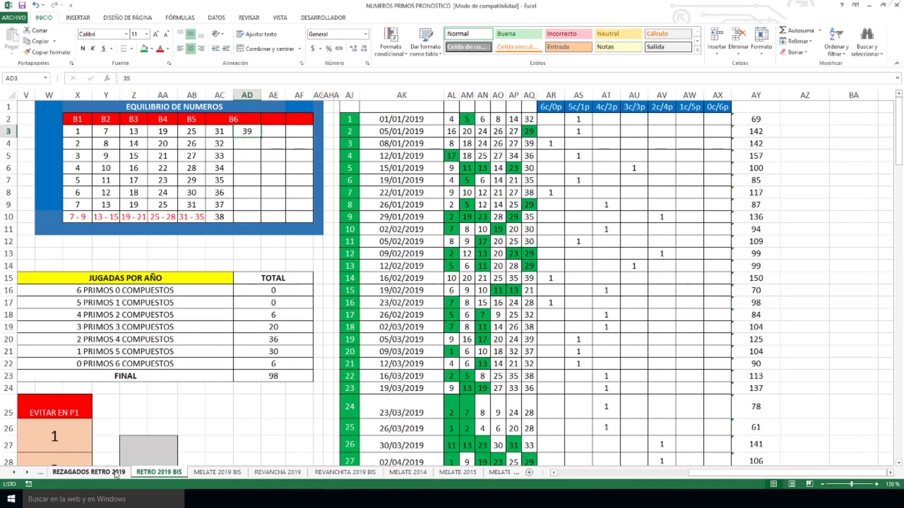
Step: Switch back to the REZAGADOS RETRO 2019 sheet and recheck the P1 and P6 entries under NUMEROS PERSONALES
left_click(88, 472)
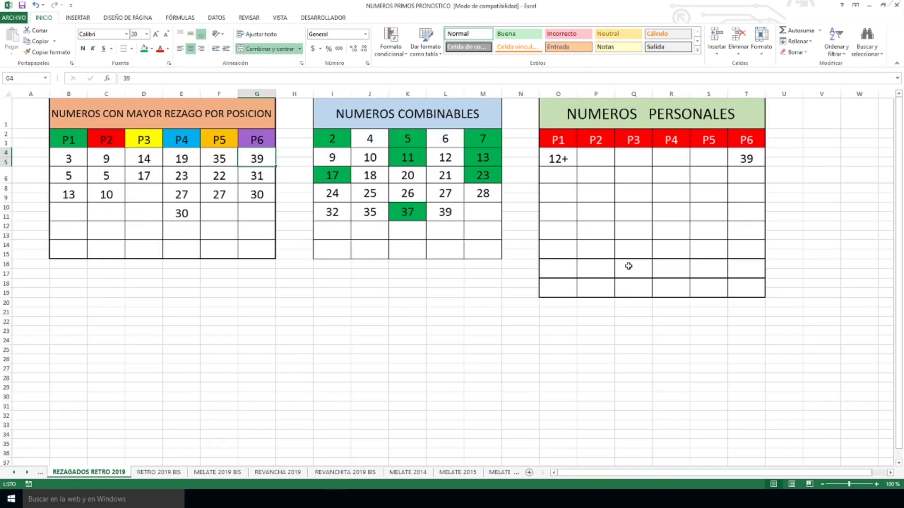
left_click(559, 158)
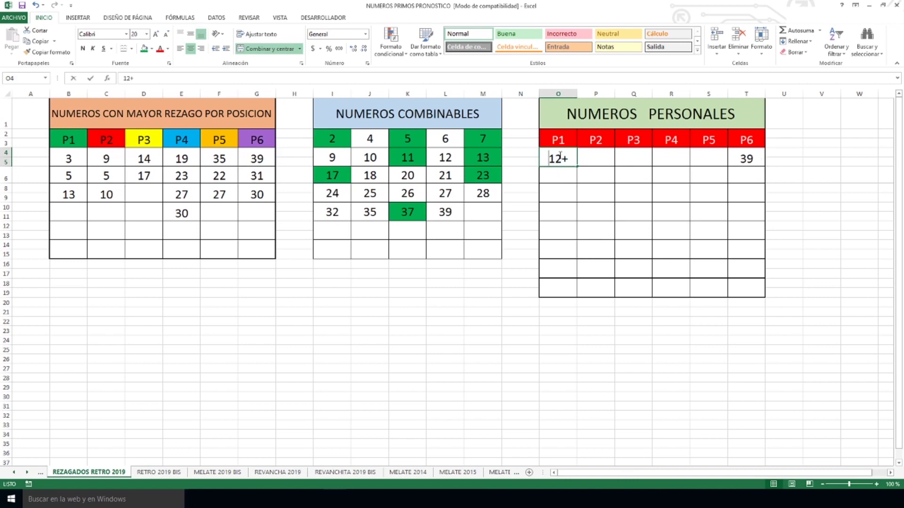
left_click(563, 175)
left_click(744, 158)
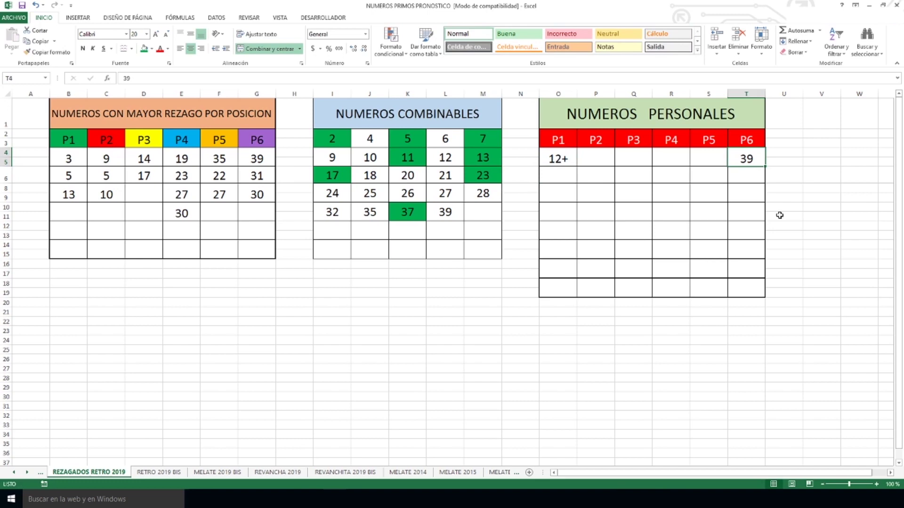
left_click(563, 159)
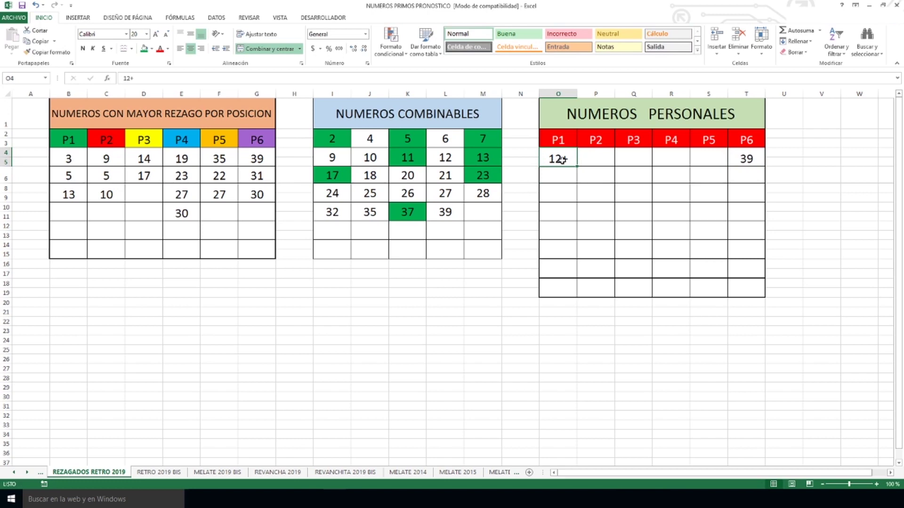
Step: Return to the RETRO 2019 BIS sheet and look over the EQUILIBRIO DE NUMEROS and JUGADAS POR AÑO tables
left_click(151, 472)
left_click_drag(783, 473, 655, 472)
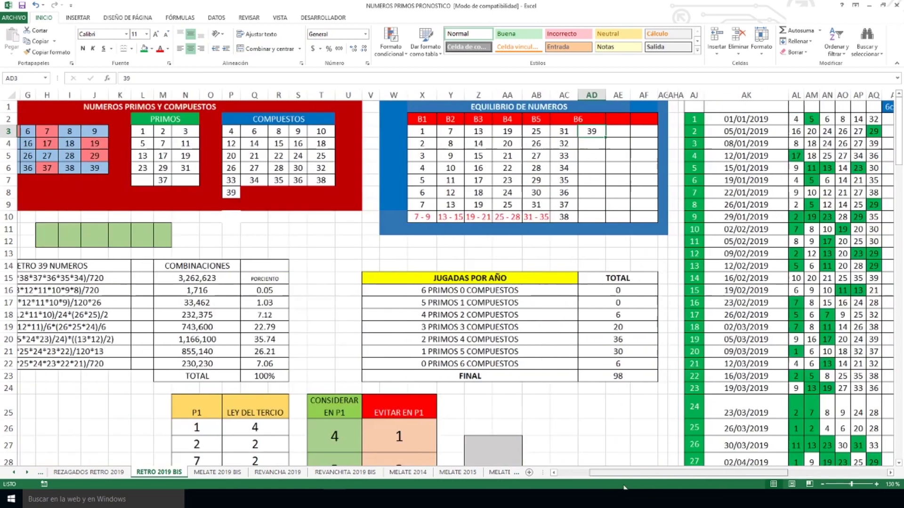